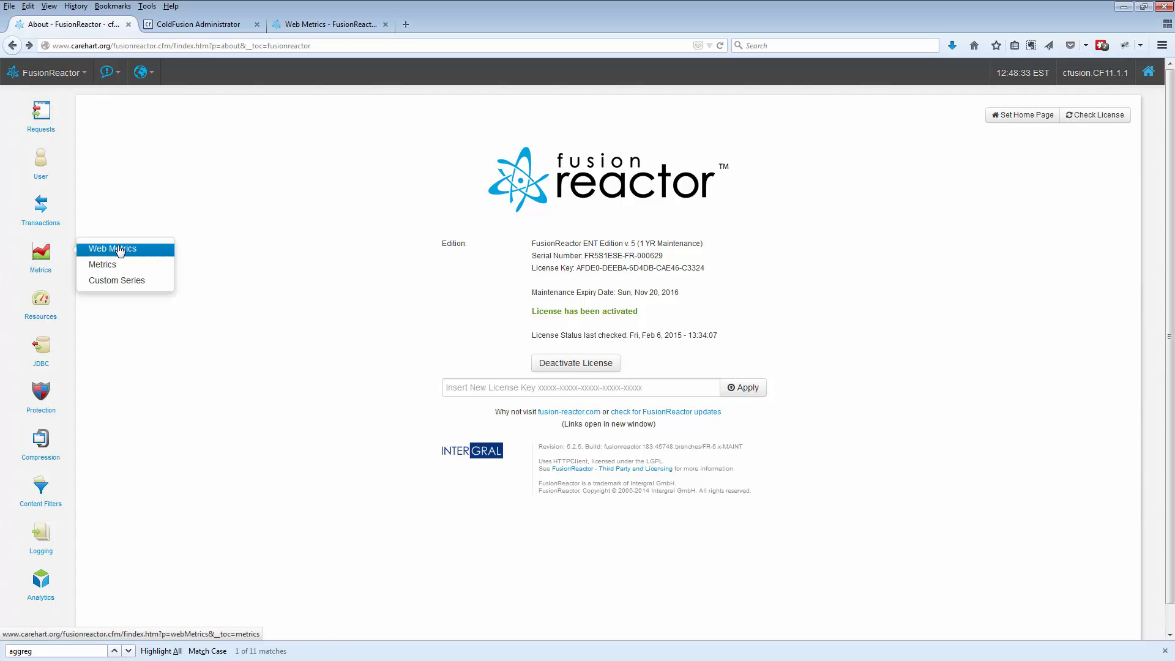
View the server's Web Metrics page and open the Protection settings
{"action": "left_click", "coordinate": [109, 251]}
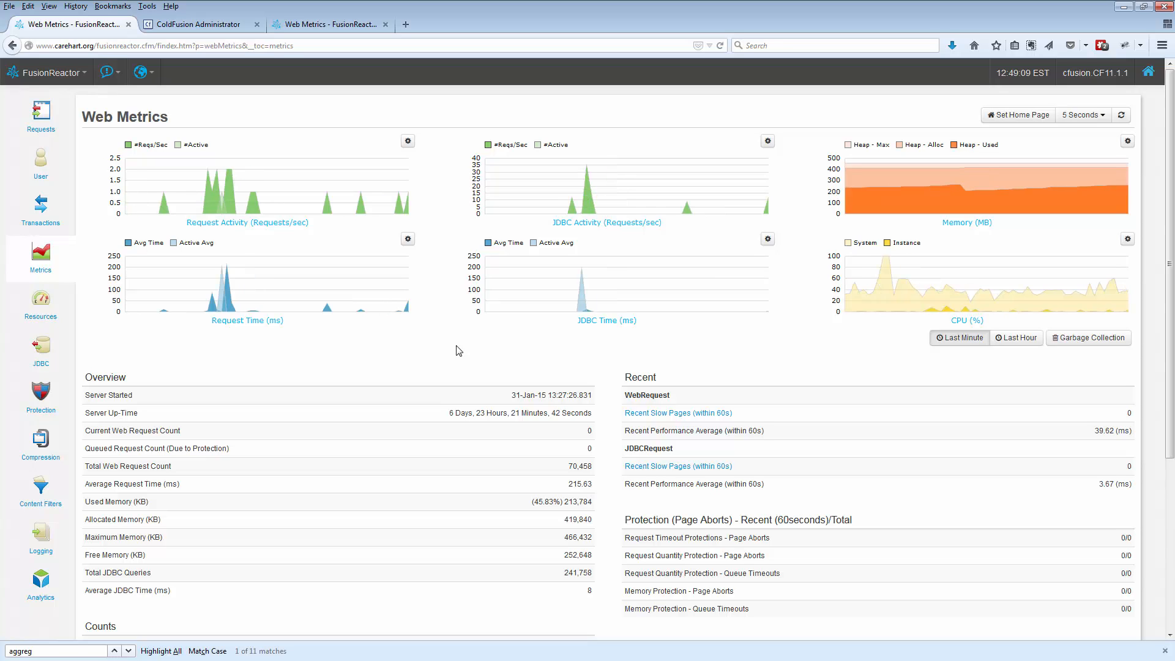
{"action": "left_click", "coordinate": [44, 393]}
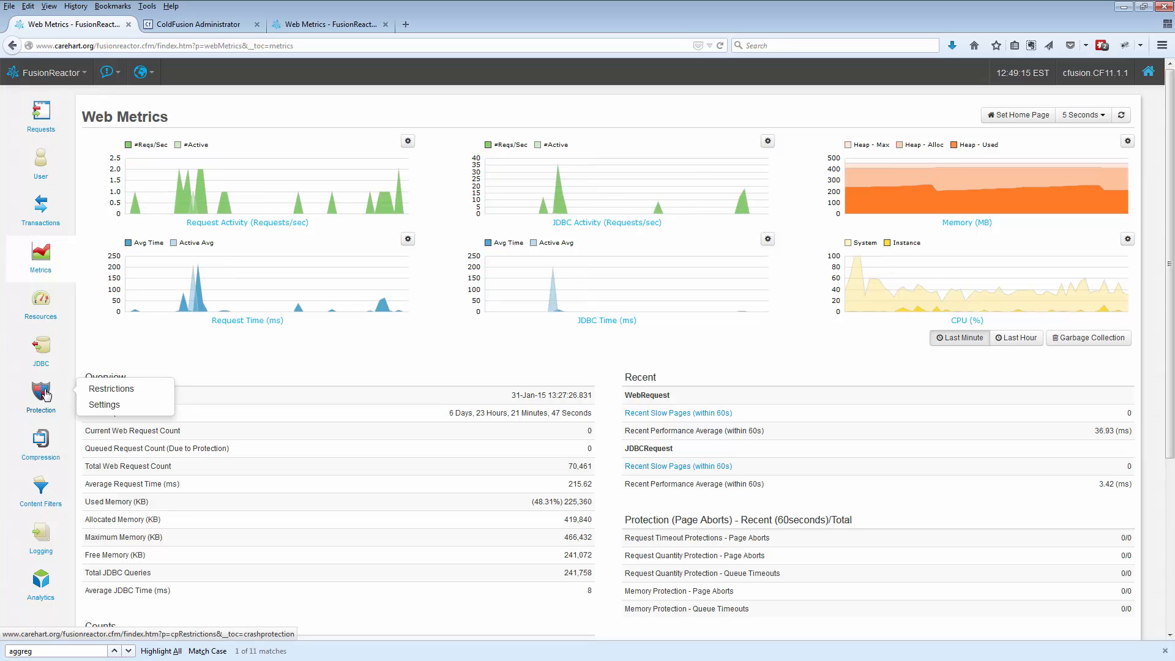
{"action": "left_click", "coordinate": [104, 405]}
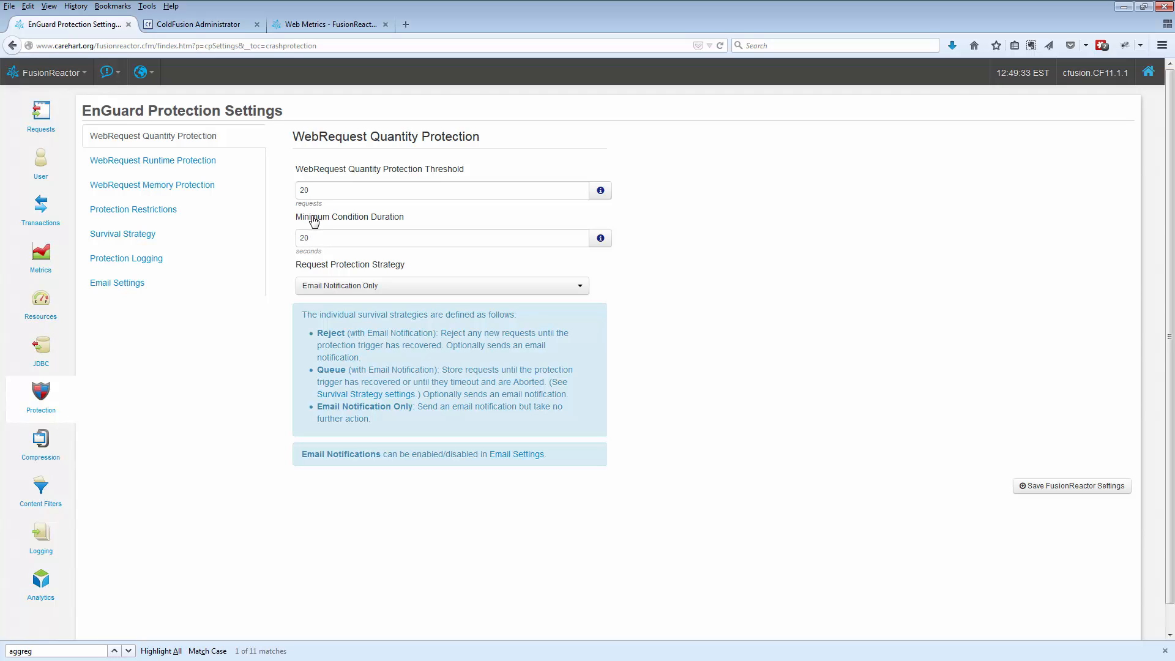
Open the FusionReactor About page and highlight the revision number
{"action": "left_click", "coordinate": [27, 73]}
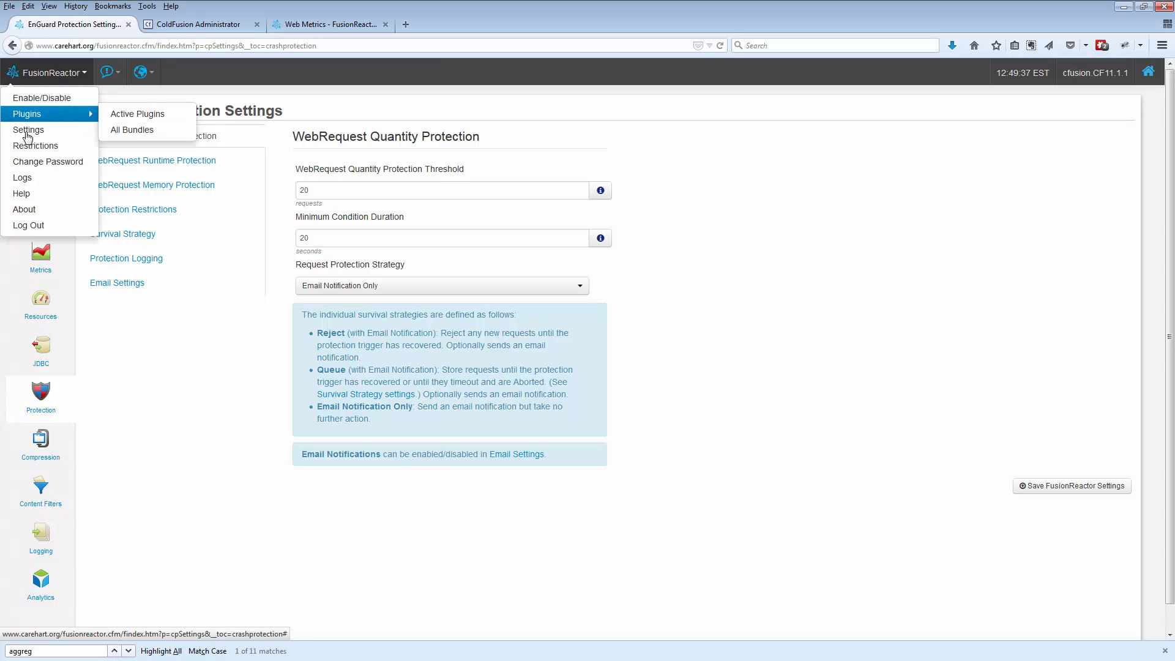
{"action": "left_click", "coordinate": [25, 211]}
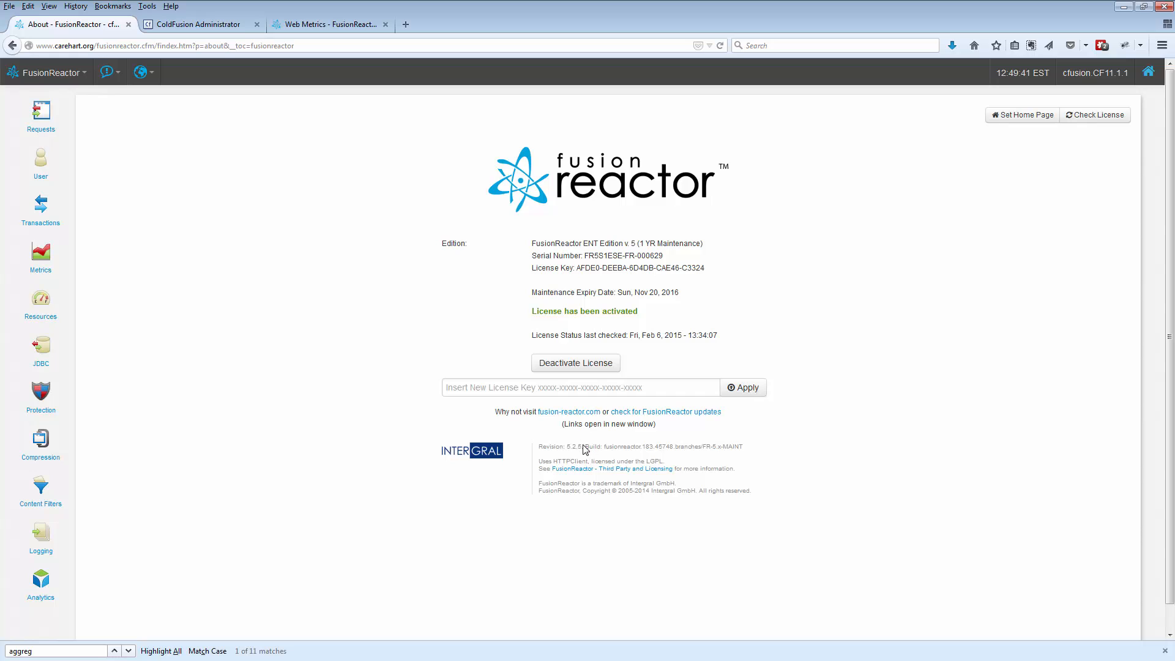
{"action": "left_click_drag", "start_coordinate": [584, 449], "coordinate": [567, 452]}
{"action": "left_click", "coordinate": [25, 74]}
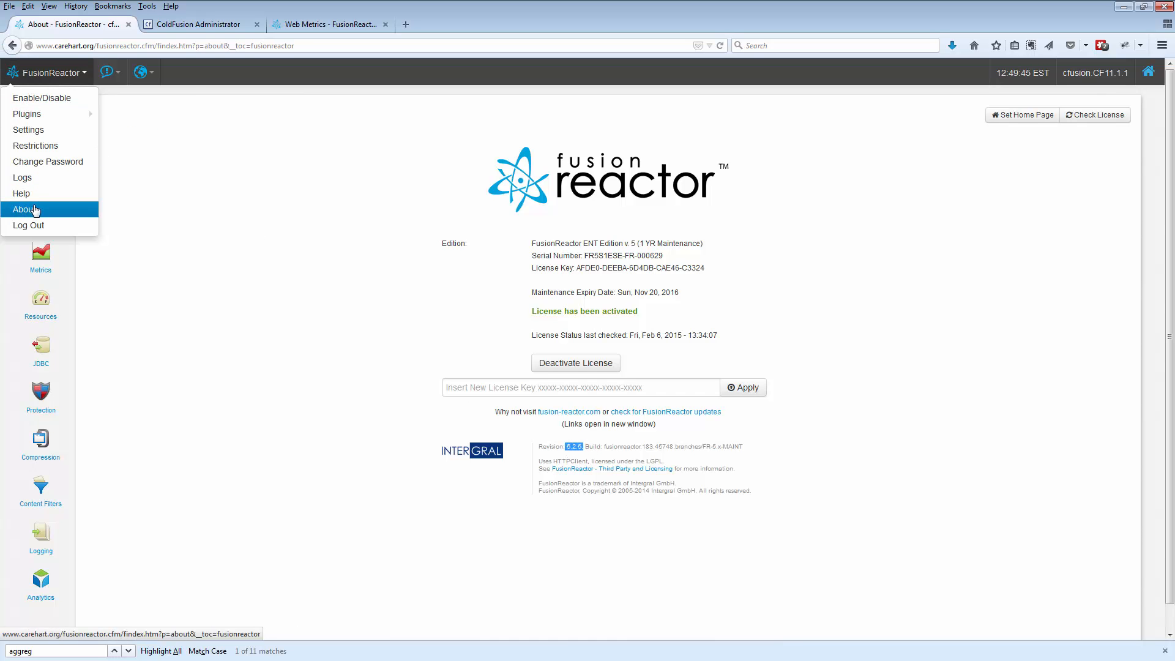
{"action": "left_click", "coordinate": [69, 211]}
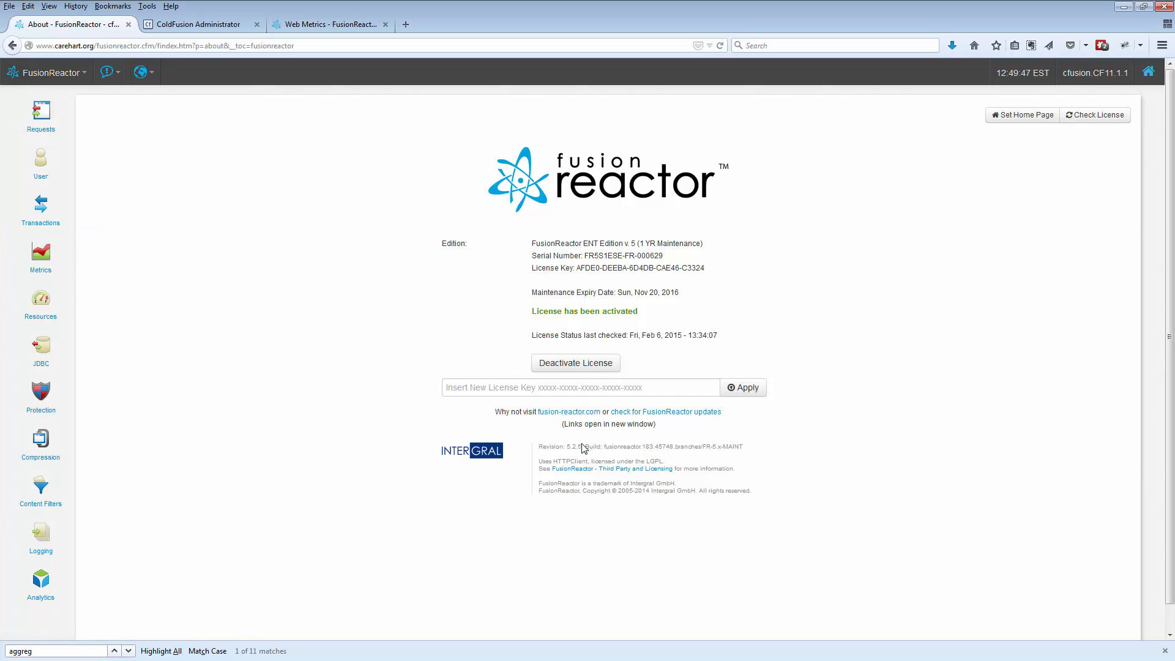
{"action": "left_click_drag", "start_coordinate": [583, 447], "coordinate": [568, 449]}
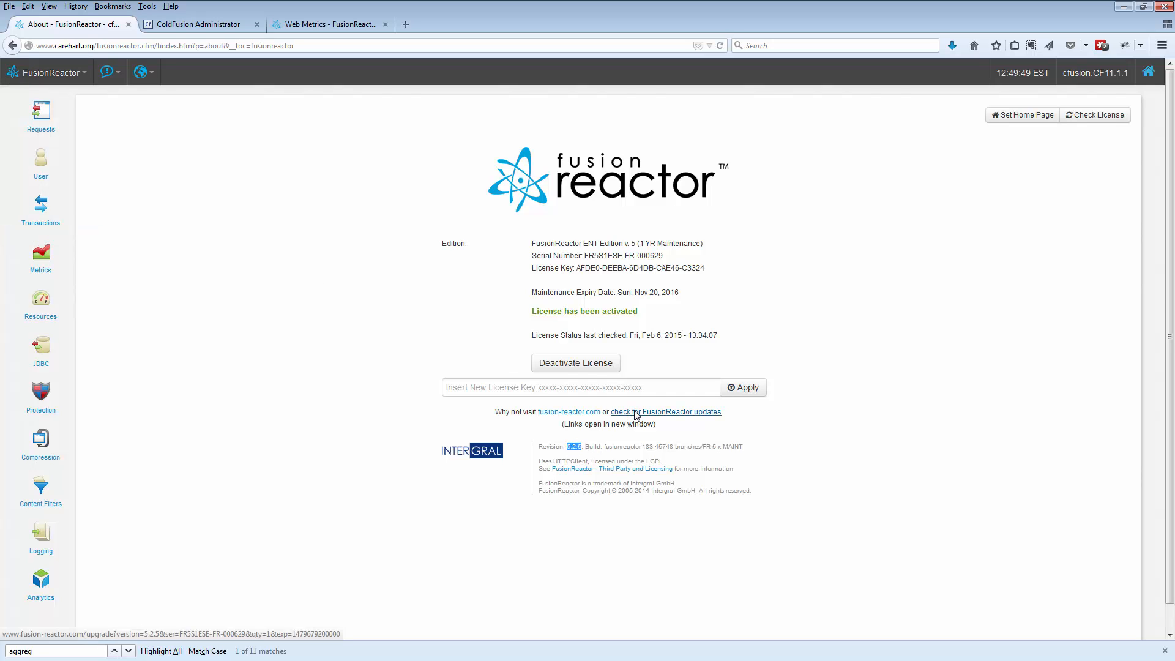
{"action": "left_click", "coordinate": [293, 317]}
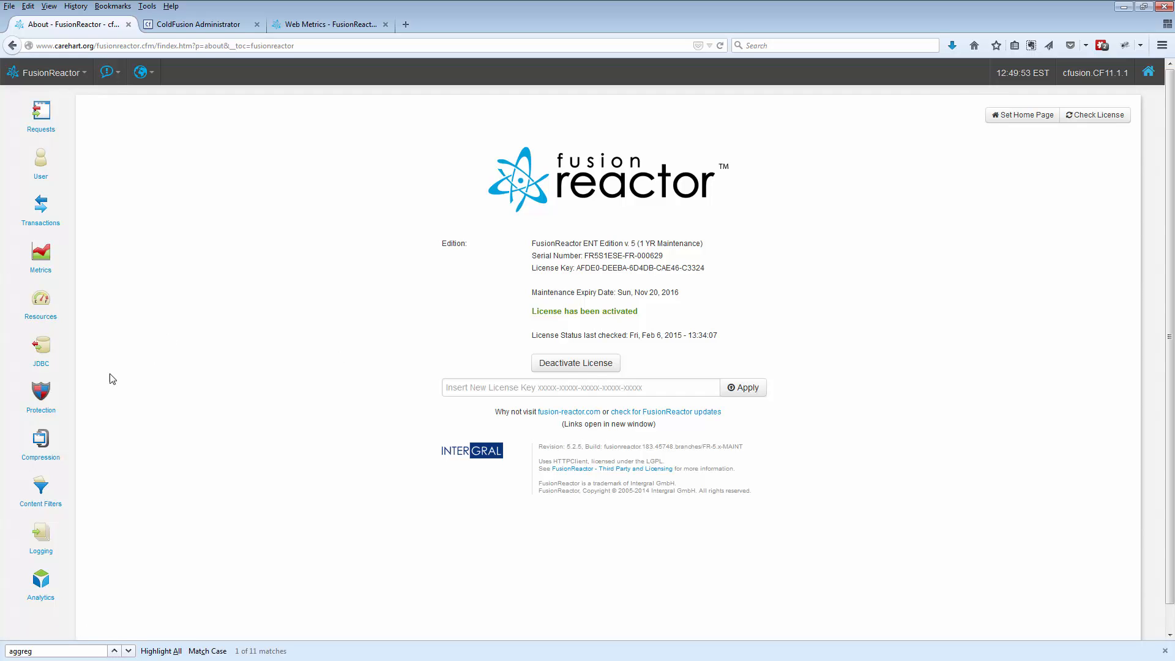
Return to the Protection settings and review the WebRequest Quantity Protection threshold
{"action": "left_click", "coordinate": [49, 393]}
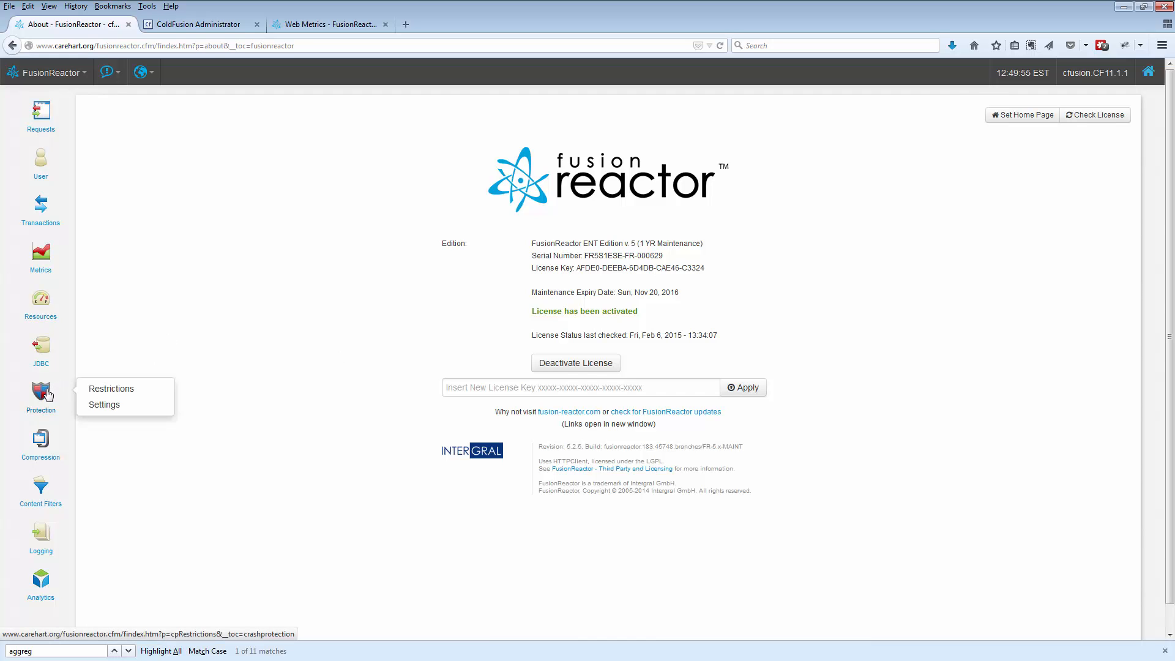
{"action": "left_click", "coordinate": [96, 405]}
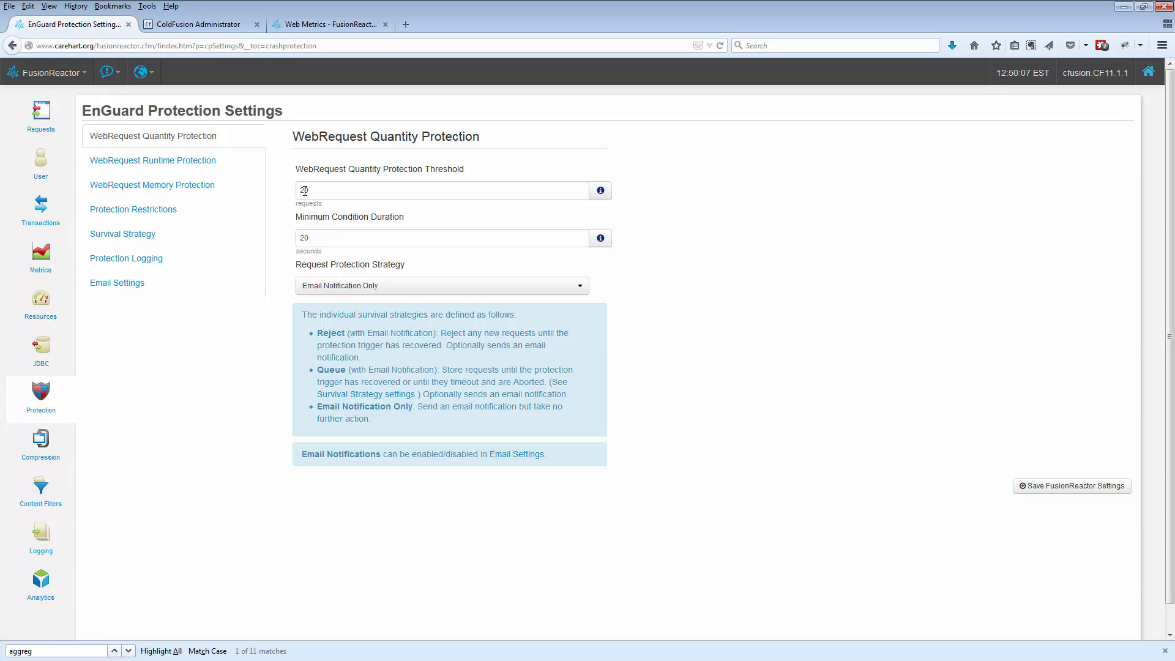
Examine the request activity graphs in Web Metrics on this server and on the demo server
{"action": "mouse_move", "coordinate": [44, 260]}
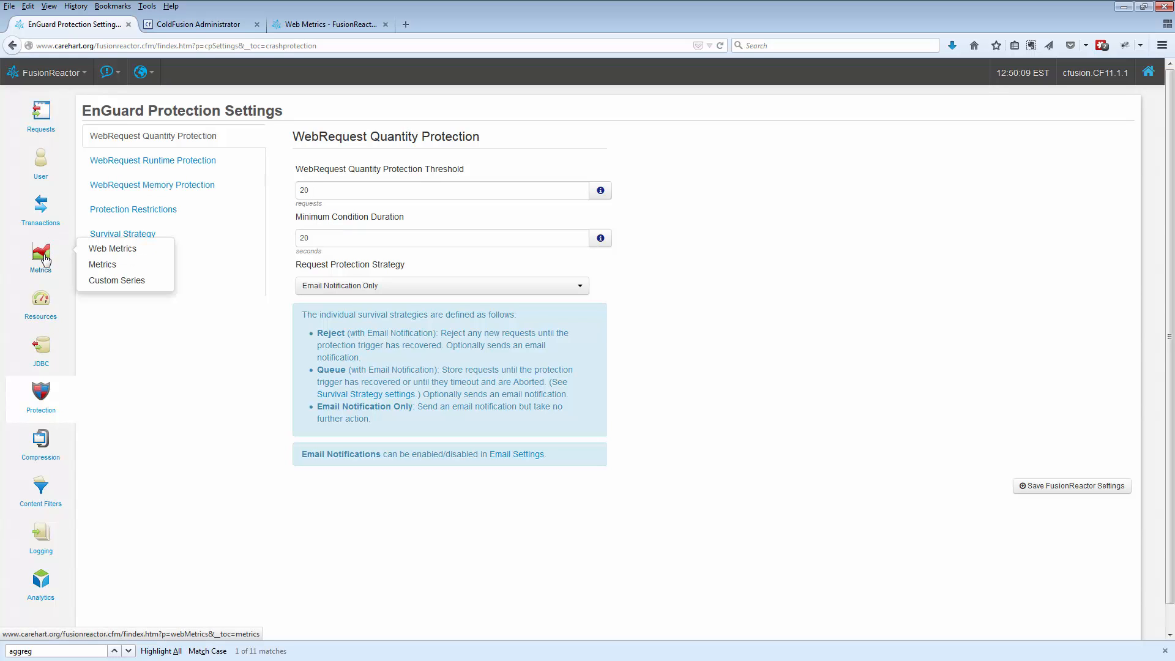
{"action": "left_click", "coordinate": [101, 249]}
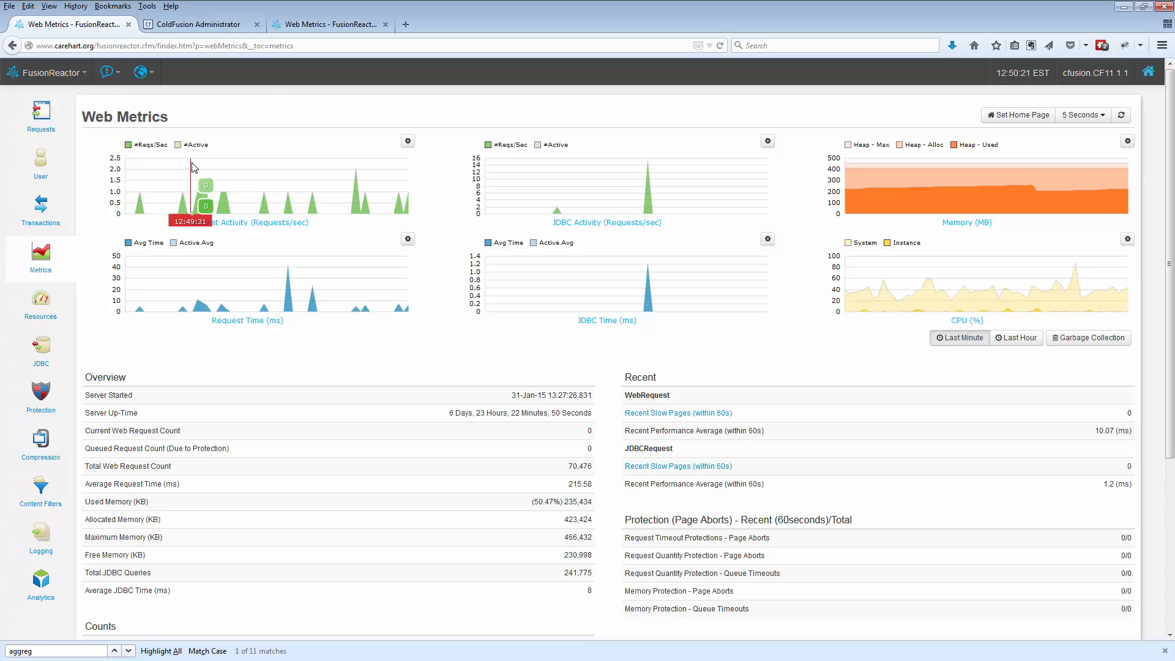
{"action": "left_click", "coordinate": [317, 26]}
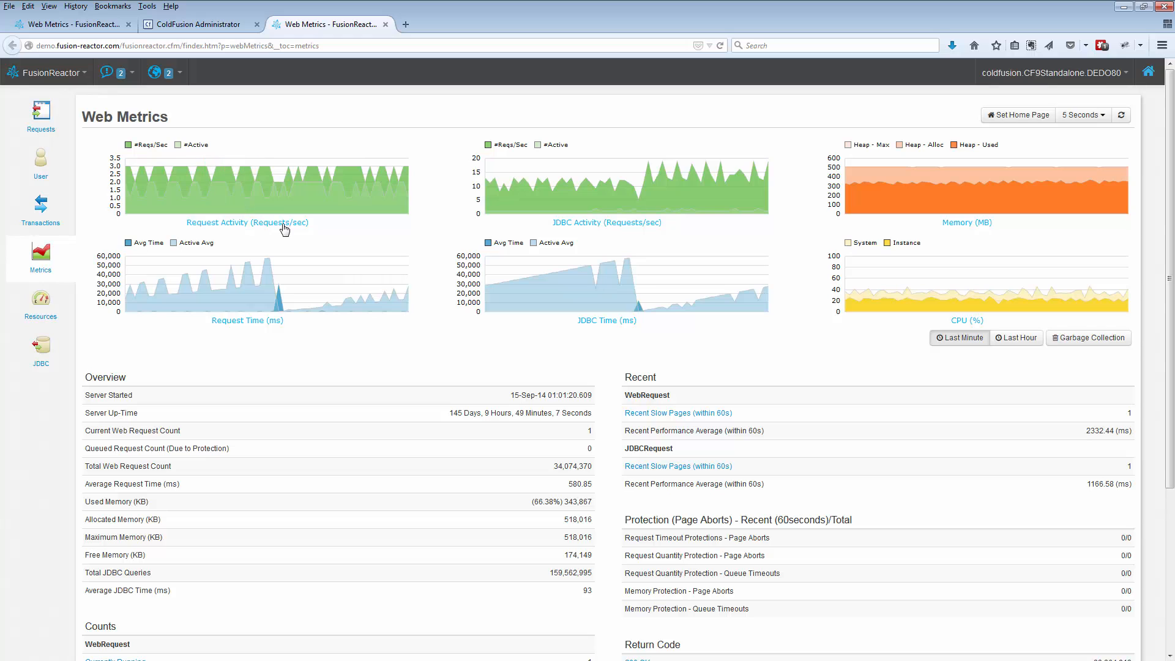
{"action": "mouse_move", "coordinate": [281, 217]}
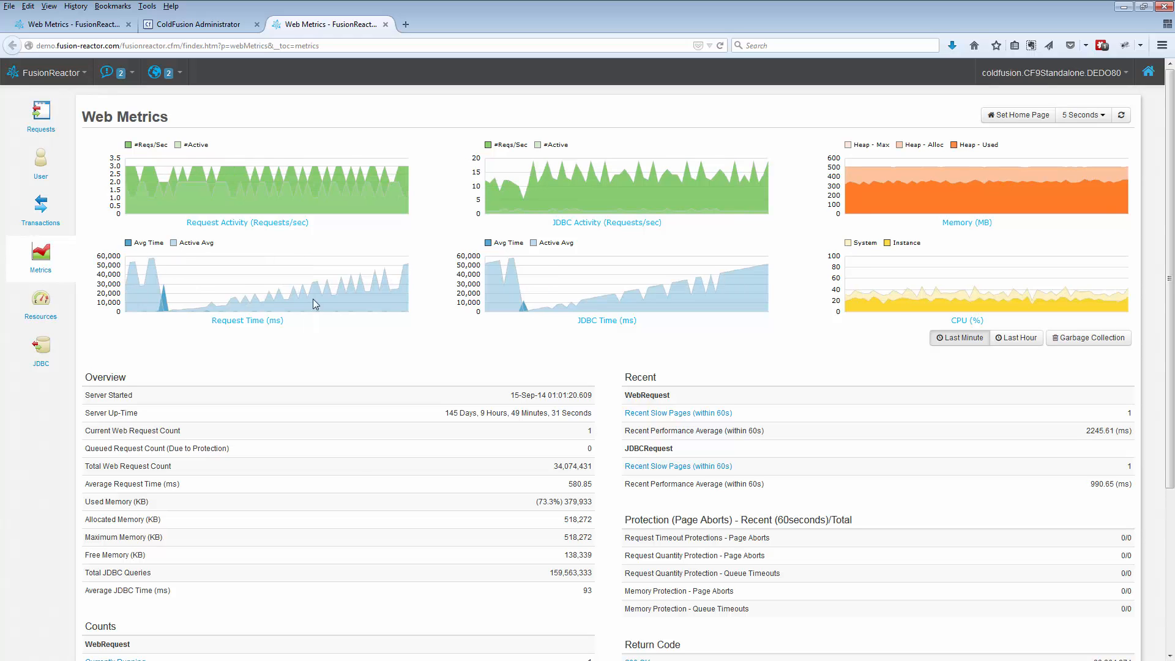
Switch to the ColdFusion Administrator, open Request Tuning and highlight the maximum number of simultaneous Template requests
{"action": "left_click", "coordinate": [206, 26]}
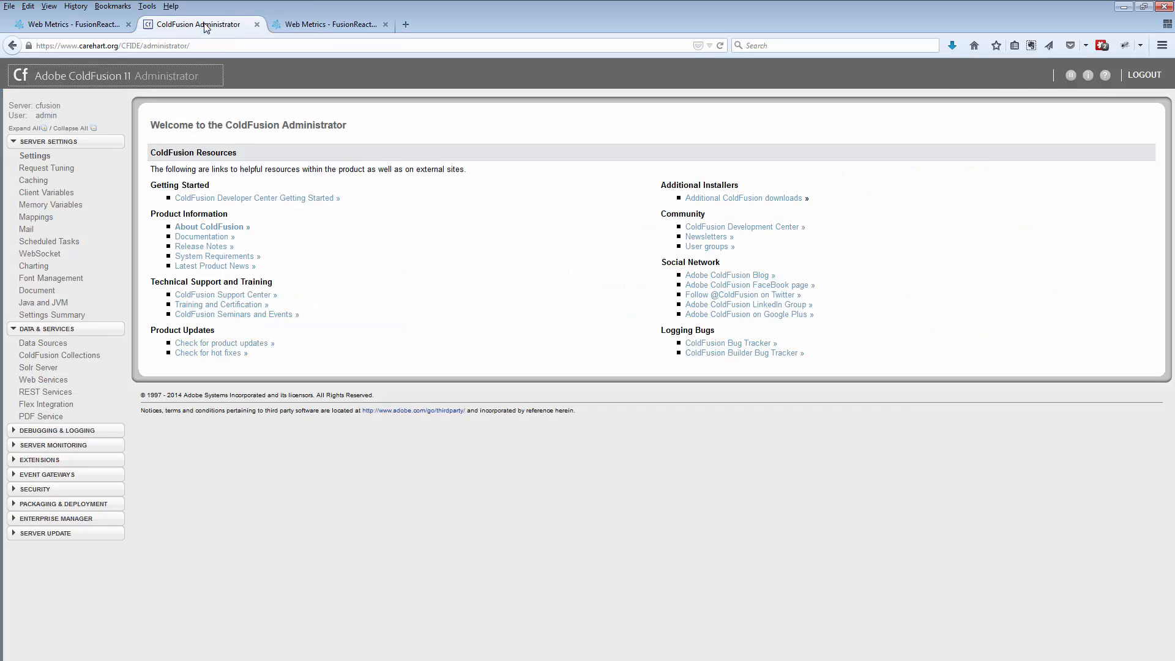
{"action": "left_click", "coordinate": [40, 169]}
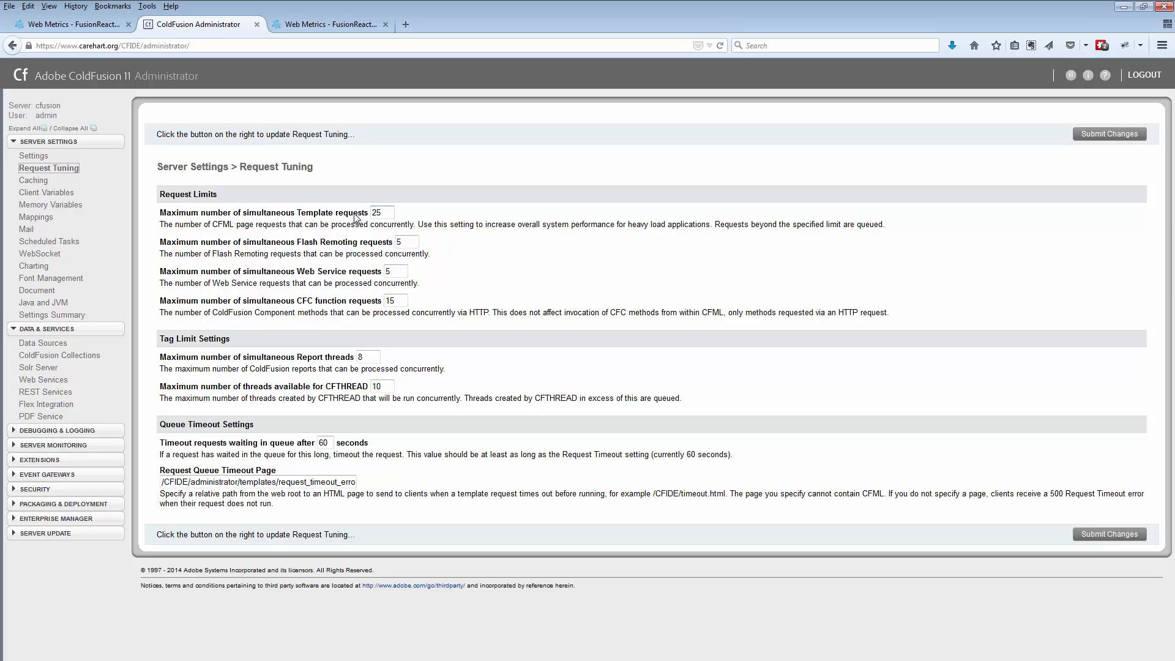
{"action": "left_click_drag", "start_coordinate": [358, 213], "coordinate": [179, 215]}
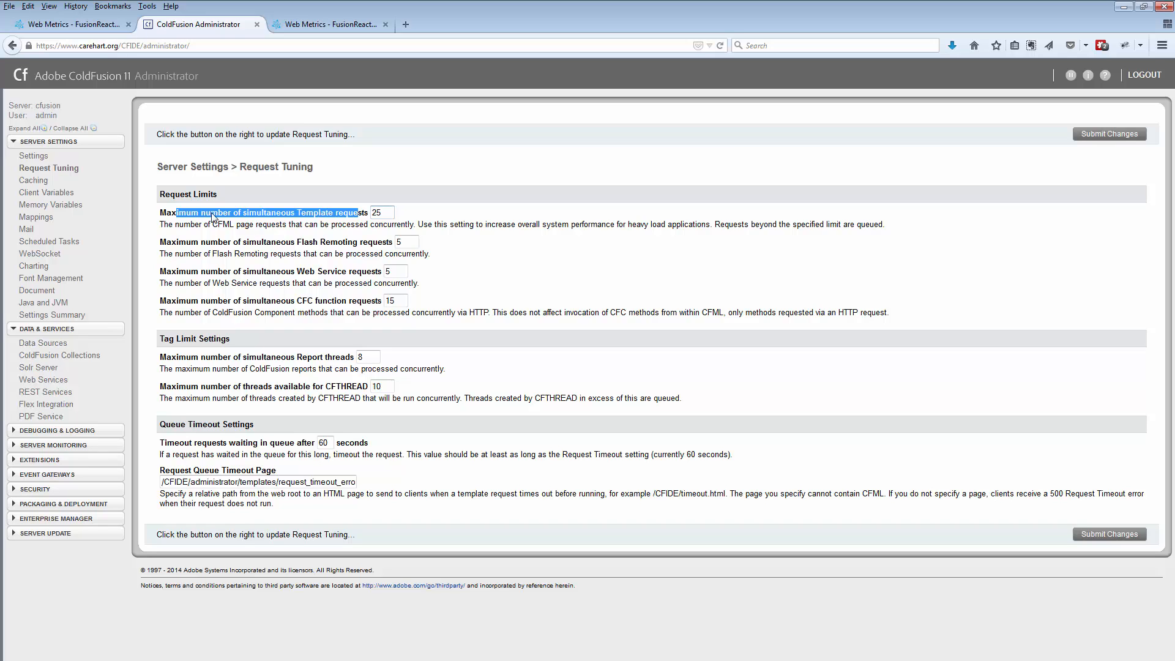
{"action": "left_click", "coordinate": [295, 214]}
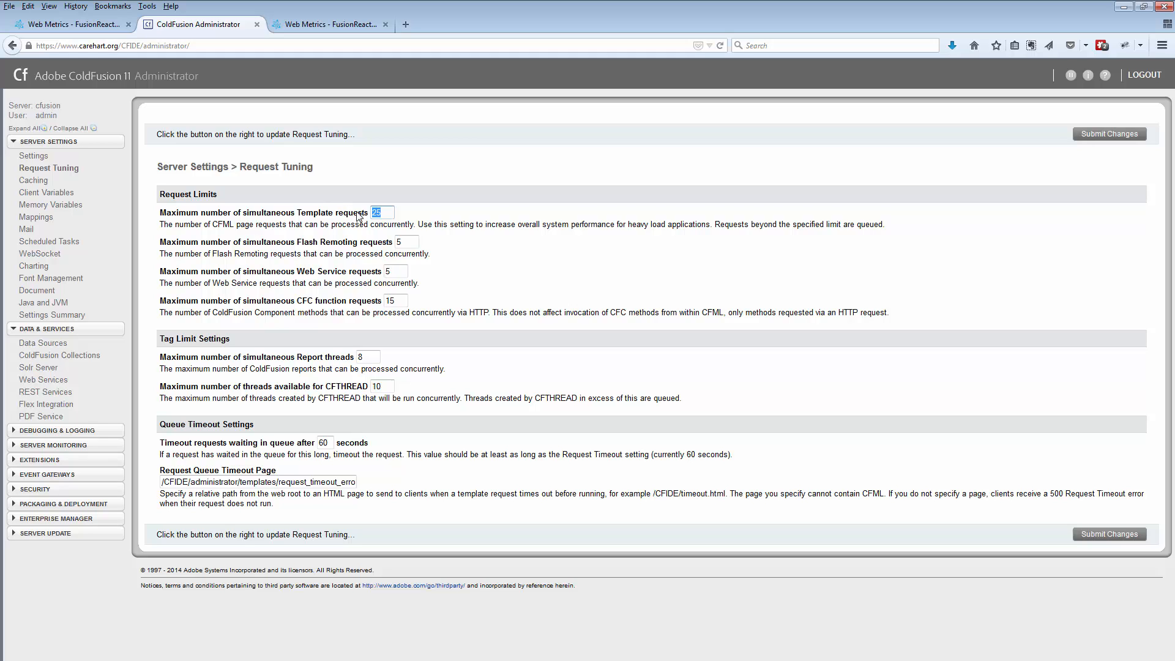
Compare the request activity graphs of both FusionReactor servers and return to the ColdFusion Request Tuning page
{"action": "left_click", "coordinate": [96, 25]}
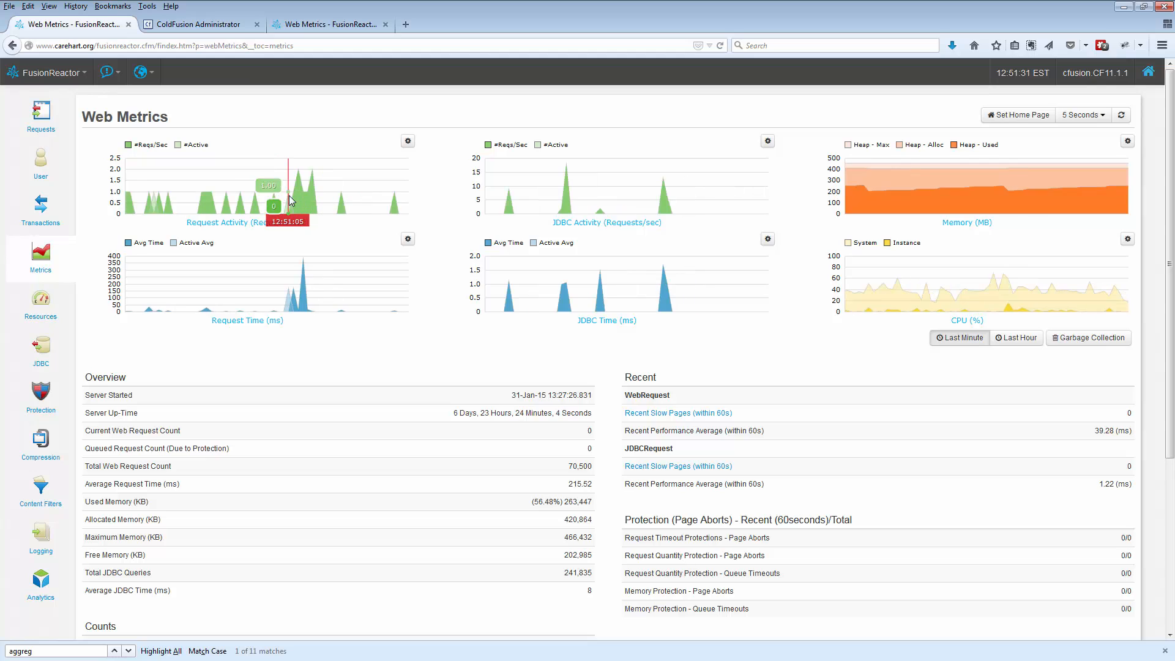
{"action": "left_click", "coordinate": [317, 23]}
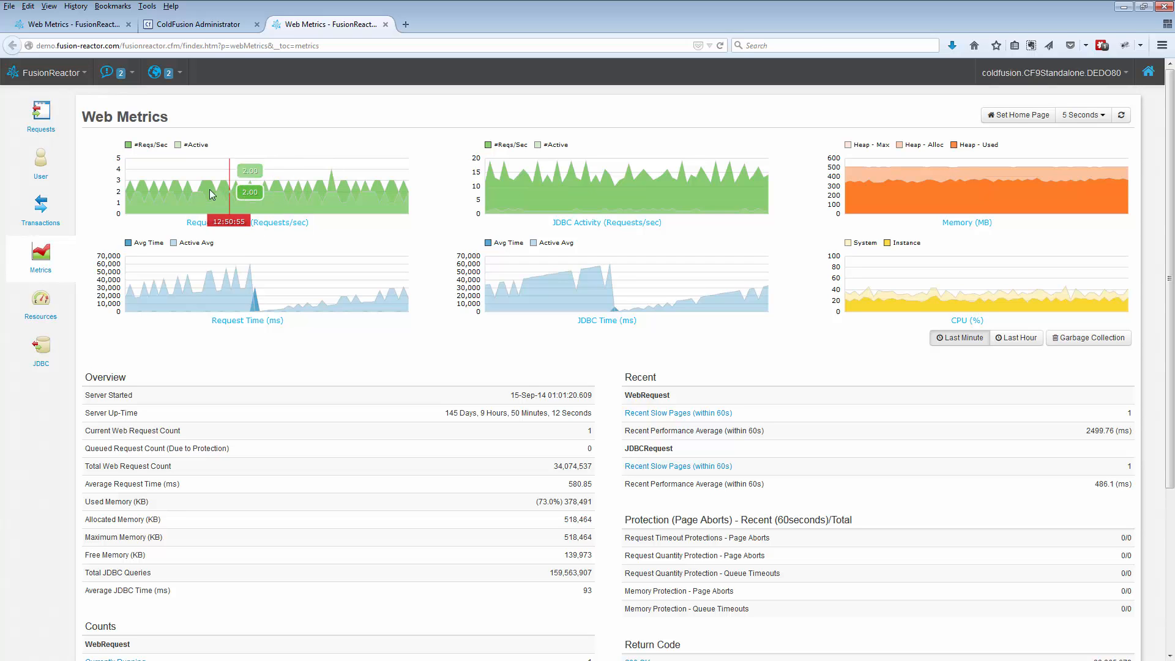
{"action": "left_click", "coordinate": [202, 24]}
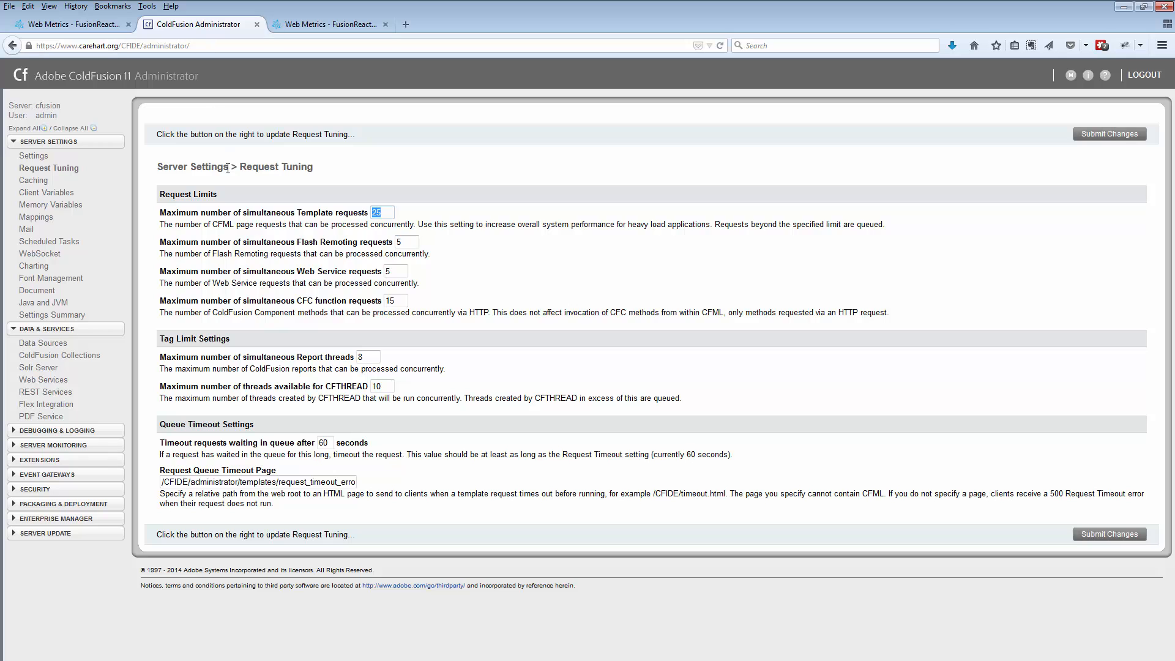
Reopen the FusionReactor Protection settings and view the available Request Protection Strategy options for WebRequest Quantity Protection
{"action": "left_click", "coordinate": [96, 24]}
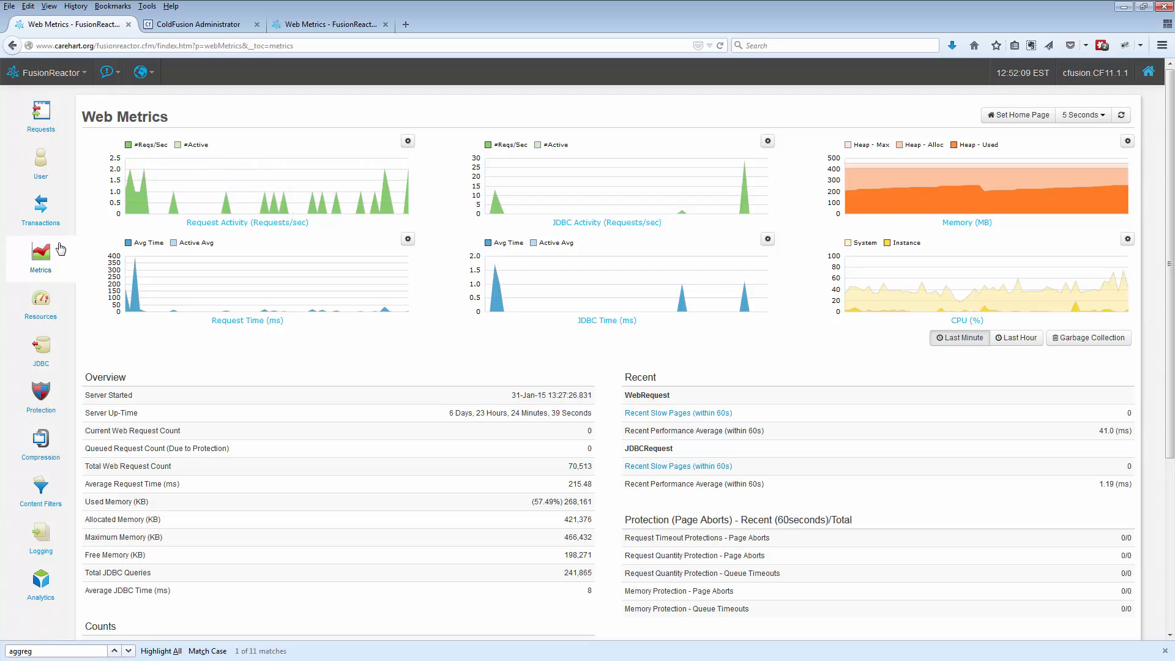
{"action": "mouse_move", "coordinate": [41, 397]}
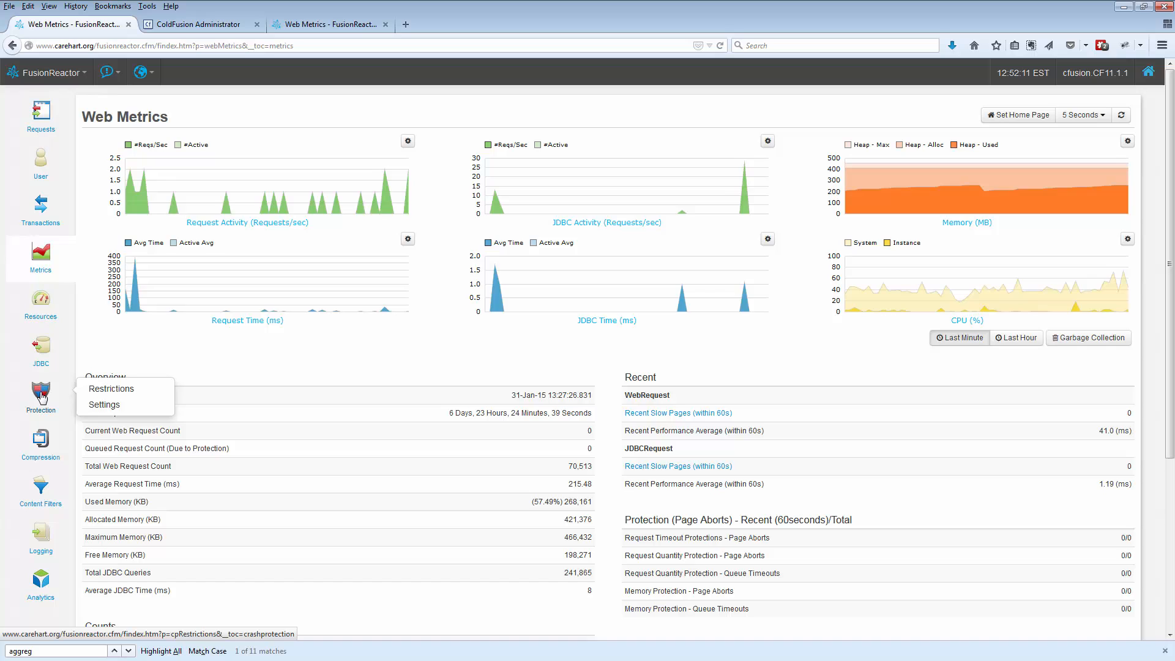
{"action": "left_click", "coordinate": [102, 405]}
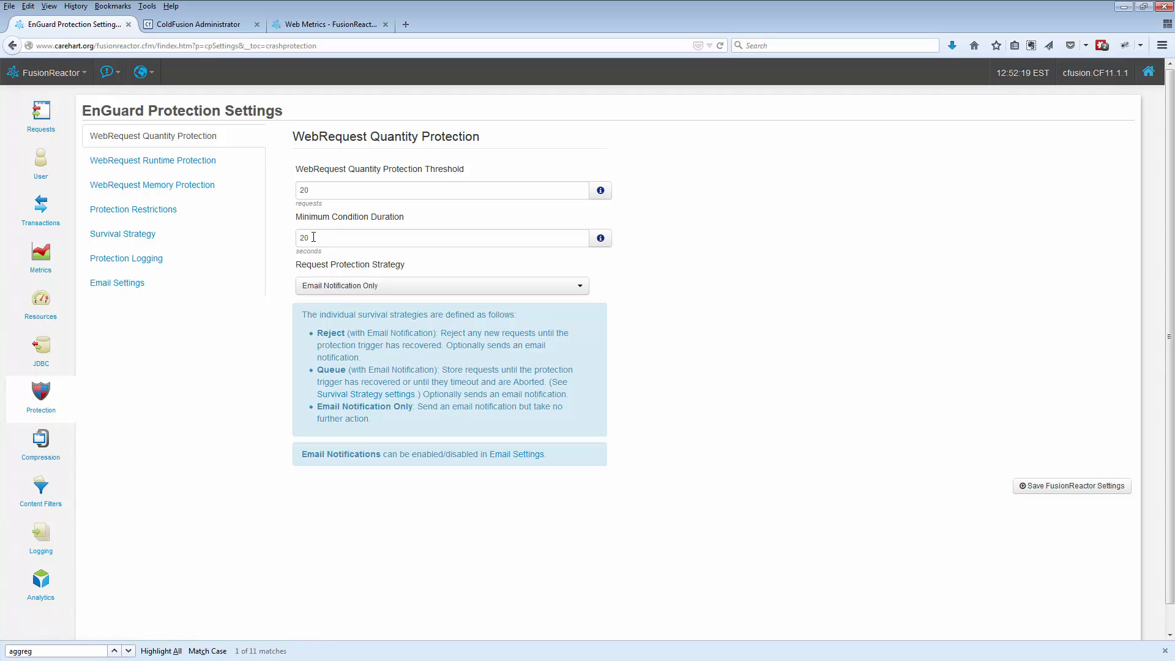
{"action": "left_click", "coordinate": [337, 288]}
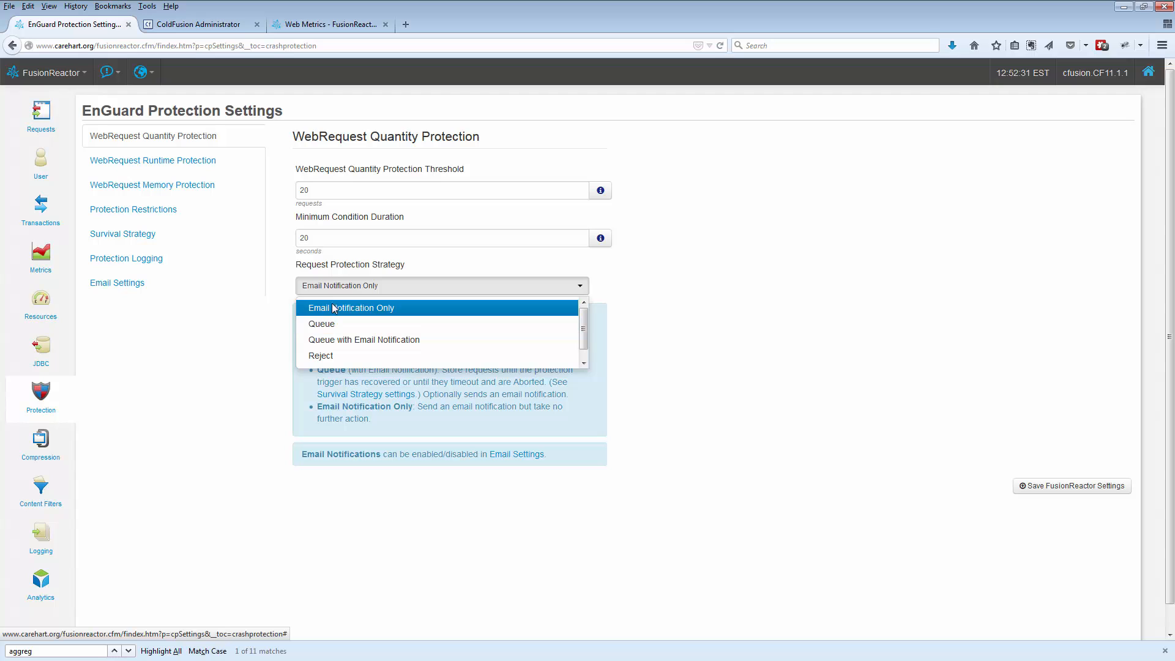
{"action": "left_click", "coordinate": [288, 348]}
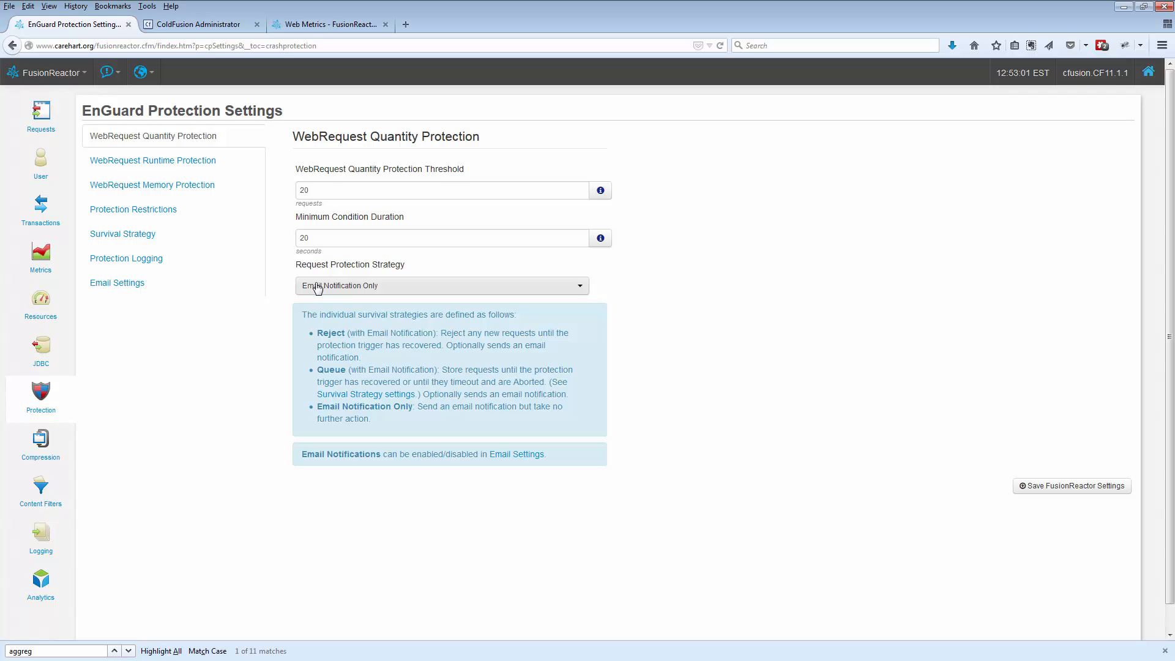
Set the WebRequest Runtime Protection Threshold to 200 seconds
{"action": "left_click", "coordinate": [195, 165]}
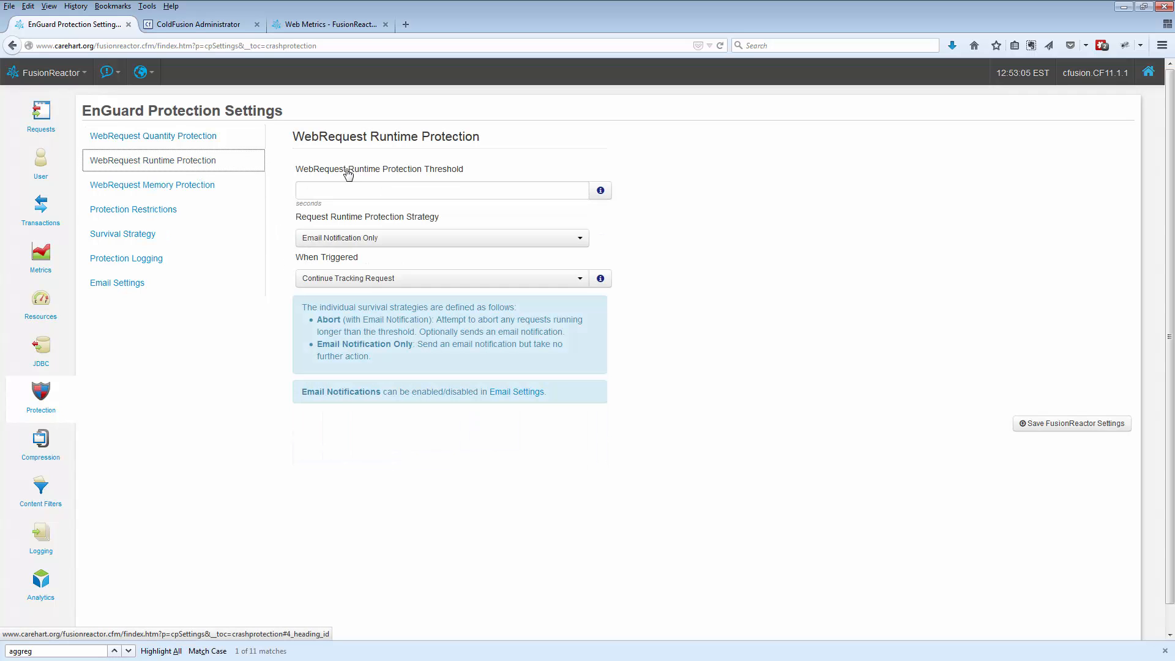
{"action": "left_click", "coordinate": [331, 190]}
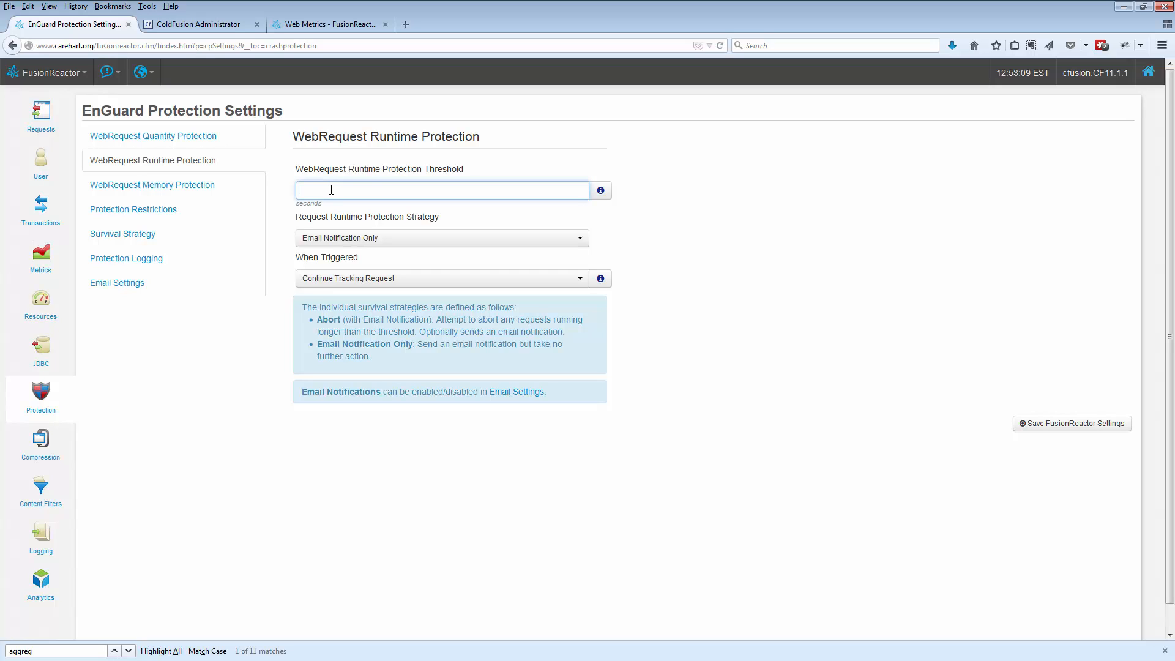
{"action": "type", "text": "200"}
Examine the Request Time graph on the demo server and return to the Runtime Protection settings
{"action": "left_click", "coordinate": [306, 24]}
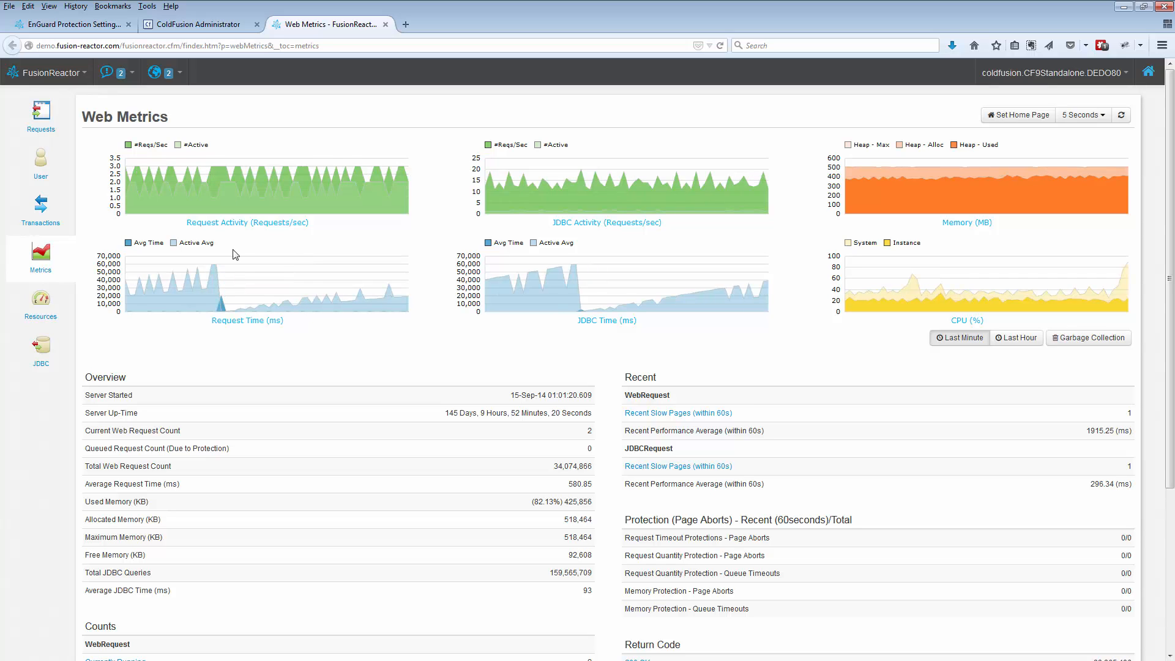
{"action": "mouse_move", "coordinate": [213, 281]}
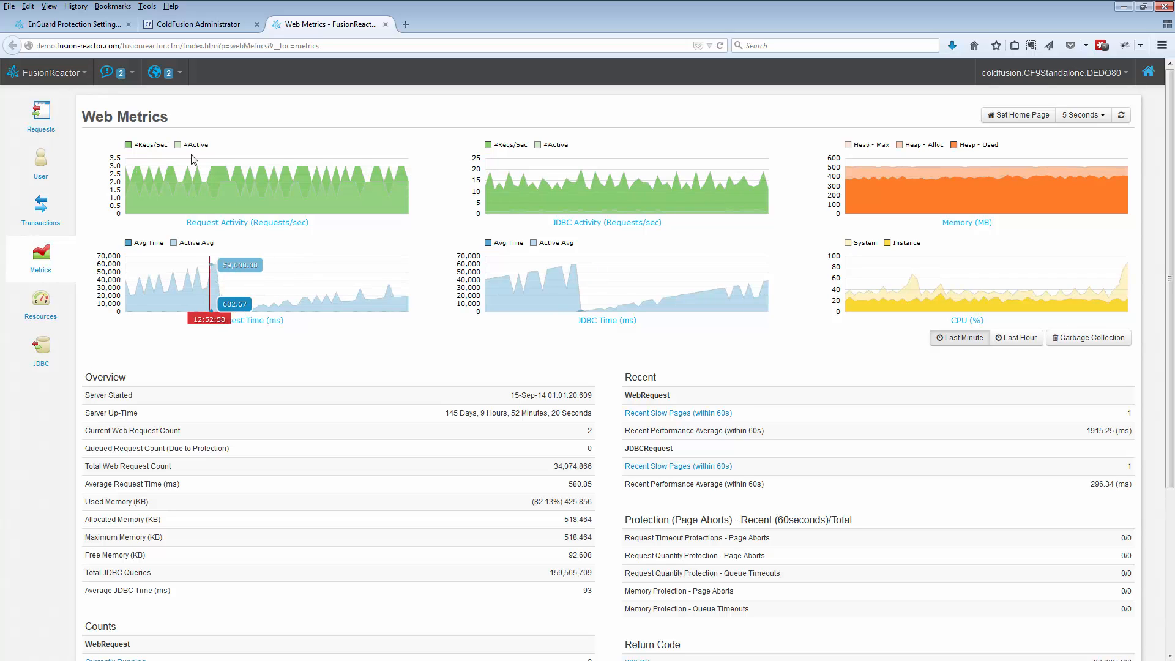
{"action": "left_click", "coordinate": [96, 27]}
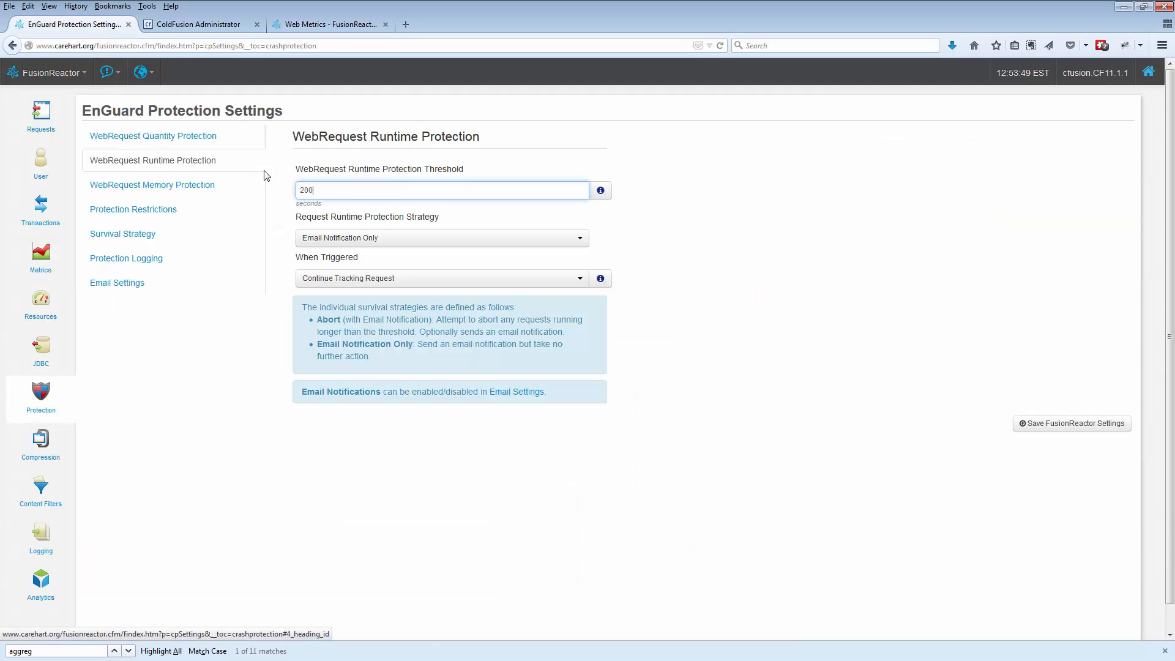
View the Request Runtime Protection Strategy options and open the WebRequest Memory Protection settings
{"action": "left_click", "coordinate": [354, 237]}
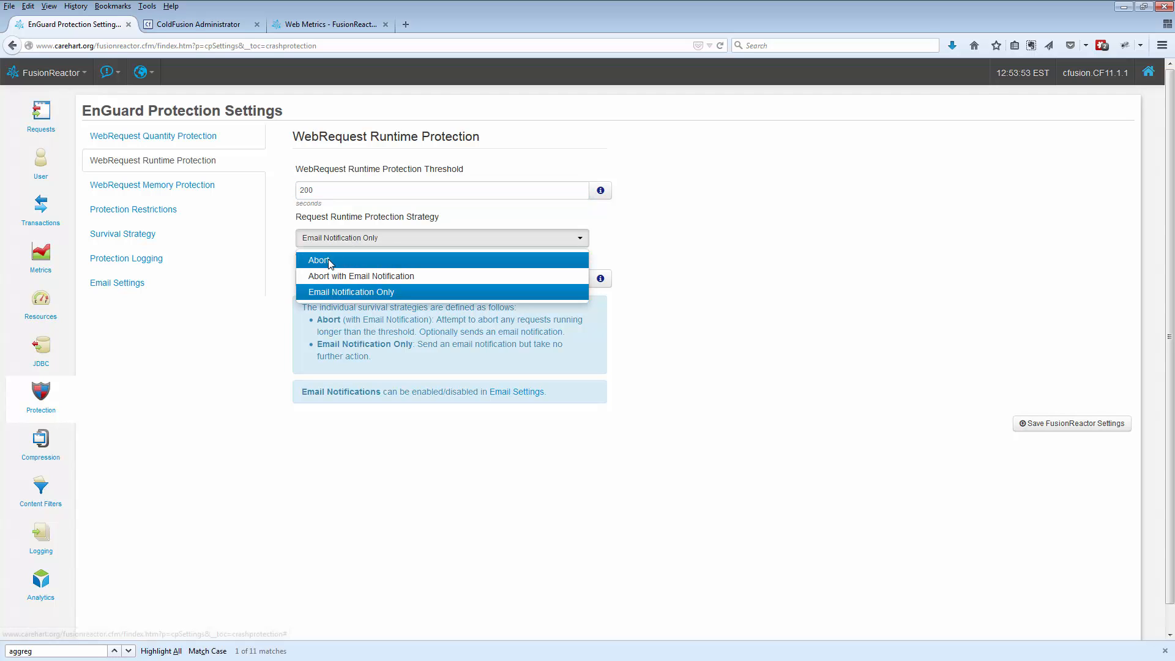
{"action": "left_click", "coordinate": [316, 221]}
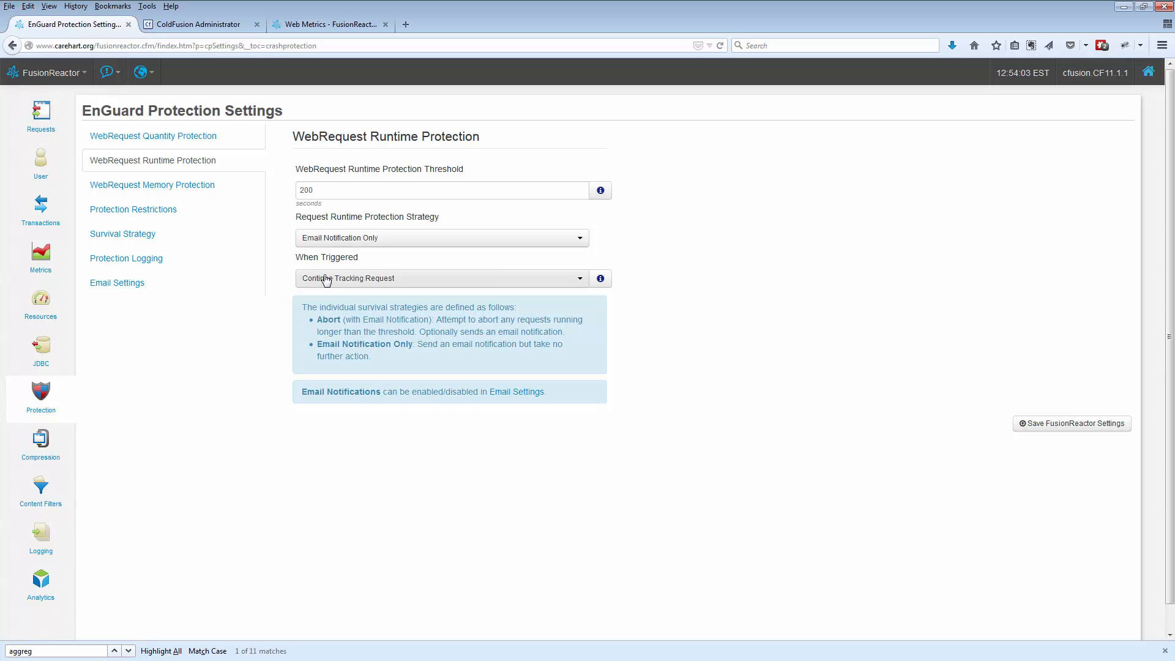
{"action": "left_click", "coordinate": [186, 186]}
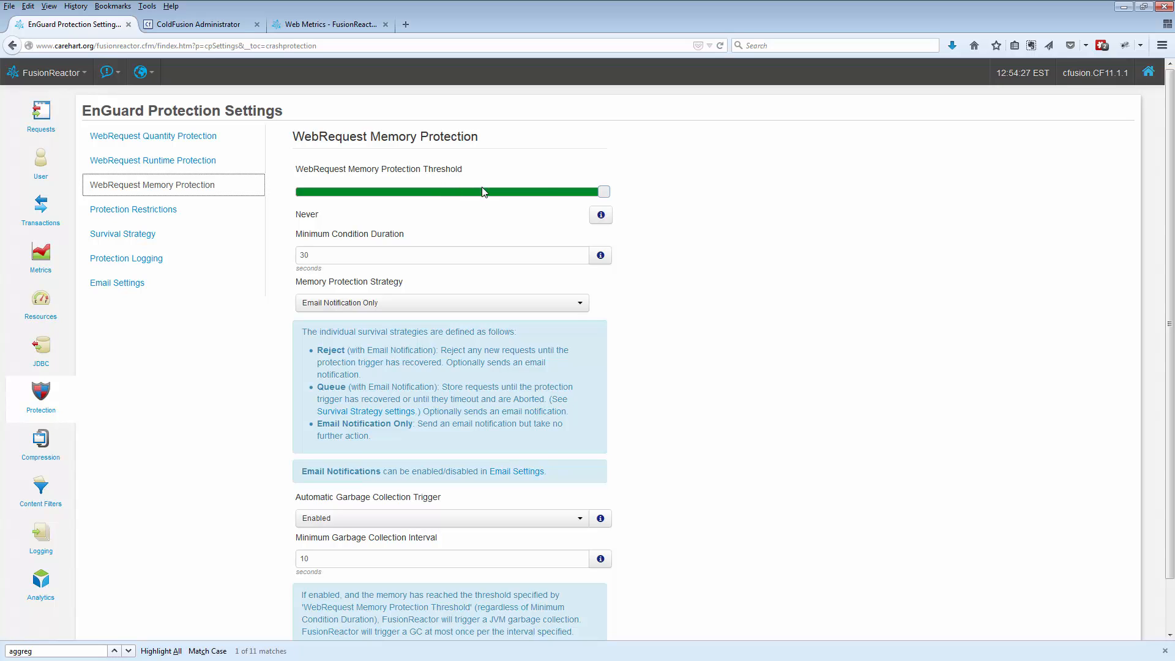
Set the WebRequest Memory Protection Threshold to 76% heap used and view the Automatic Garbage Collection Trigger options
{"action": "left_click_drag", "start_coordinate": [602, 192], "coordinate": [532, 194]}
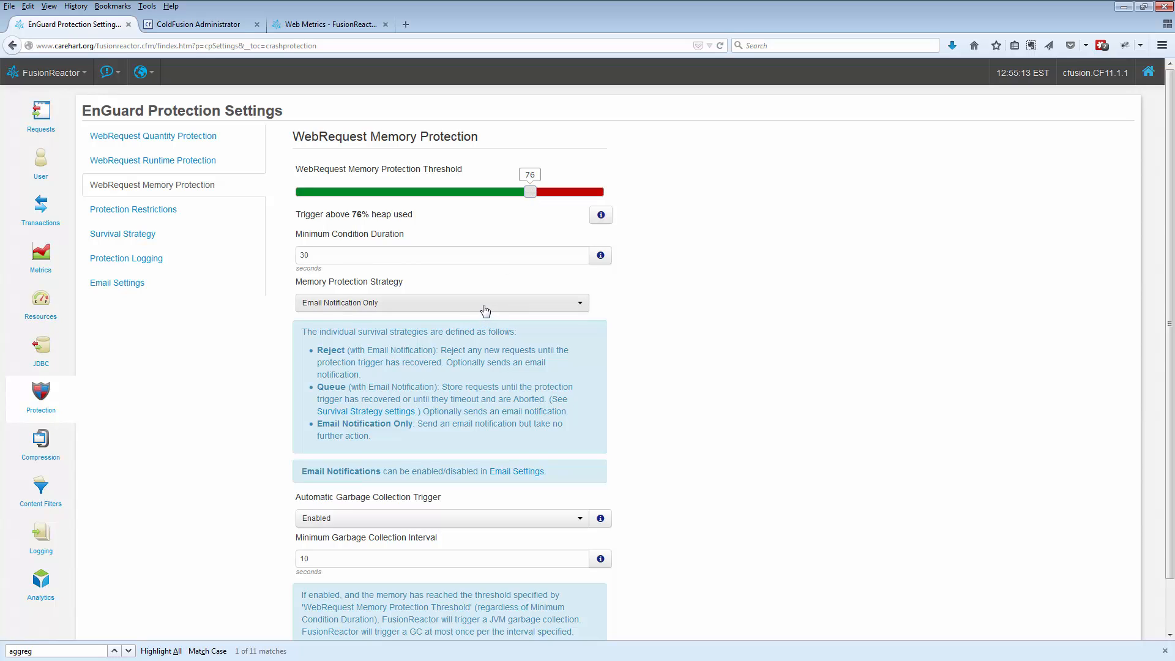
{"action": "left_click", "coordinate": [467, 519]}
{"action": "left_click", "coordinate": [467, 519]}
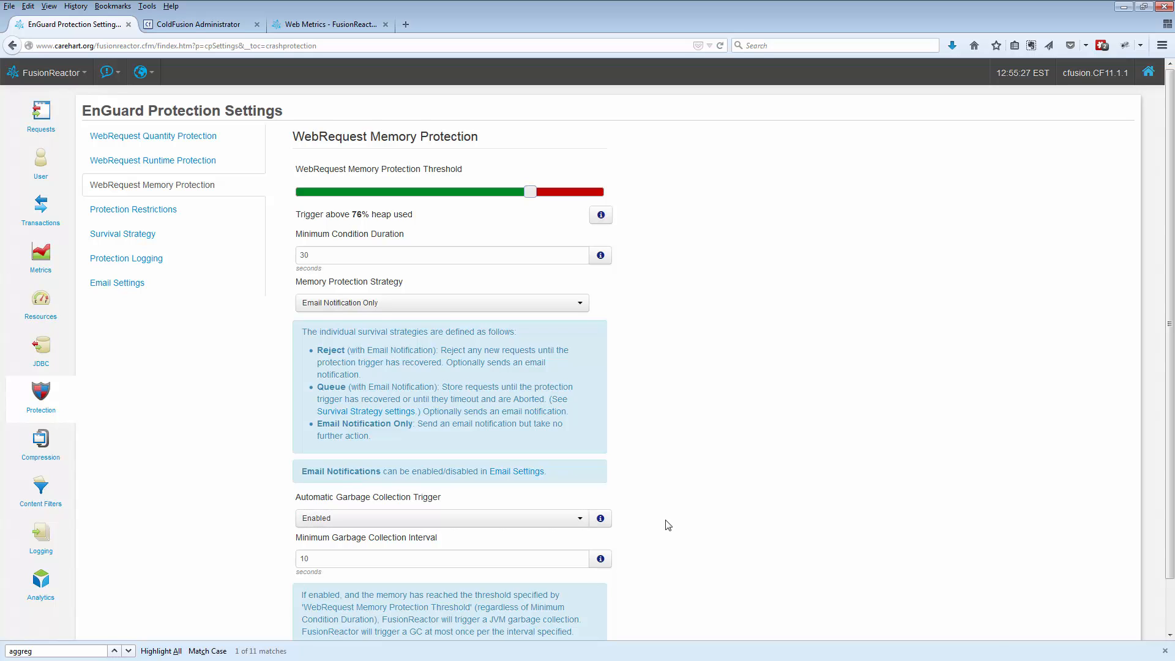
Show the help text for Minimum Garbage Collection Interval, Automatic Garbage Collection Trigger and Minimum Condition Duration
{"action": "scroll", "coordinate": [666, 526], "scroll_direction": "down", "scroll_amount": 2}
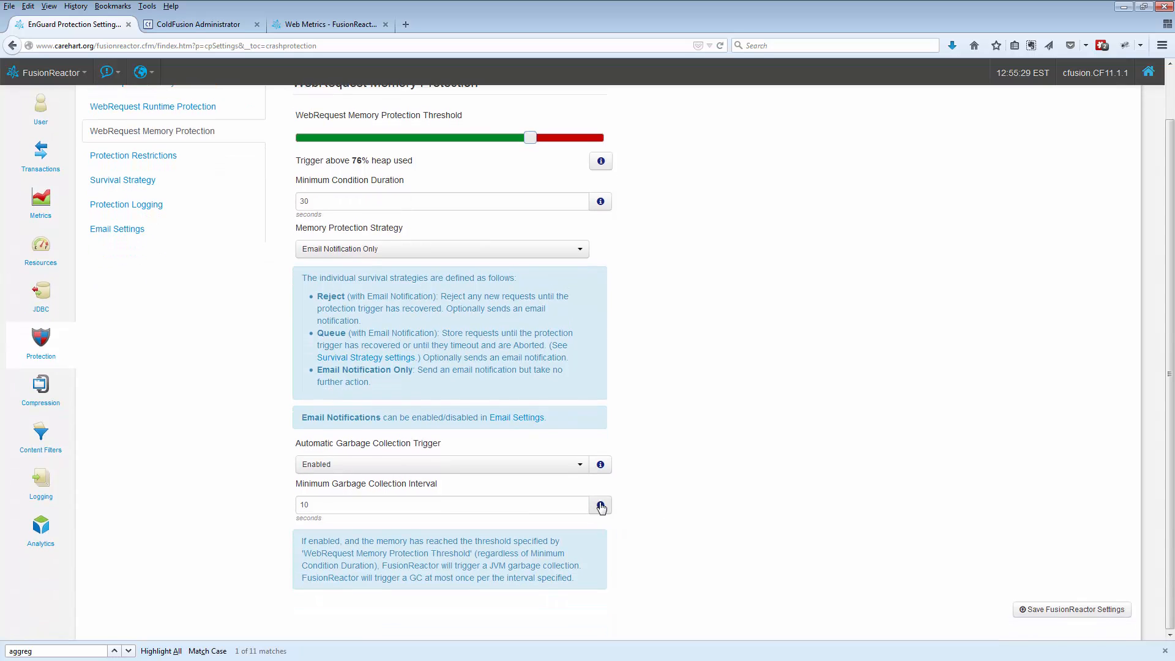
{"action": "left_click", "coordinate": [601, 507]}
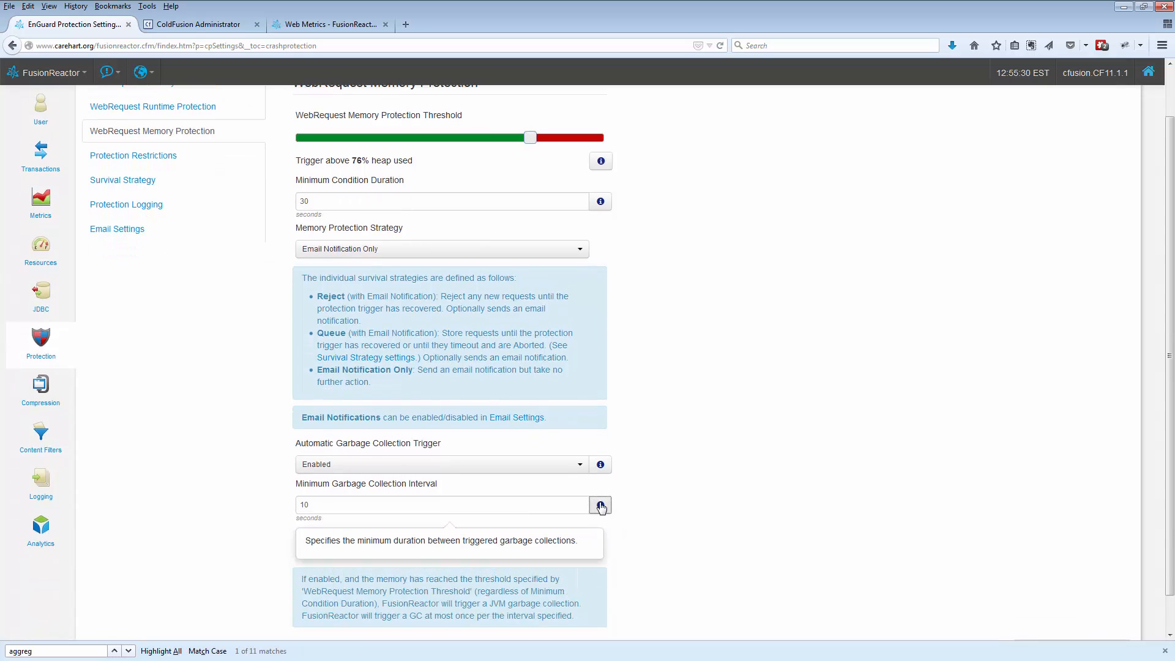
{"action": "left_click", "coordinate": [601, 465]}
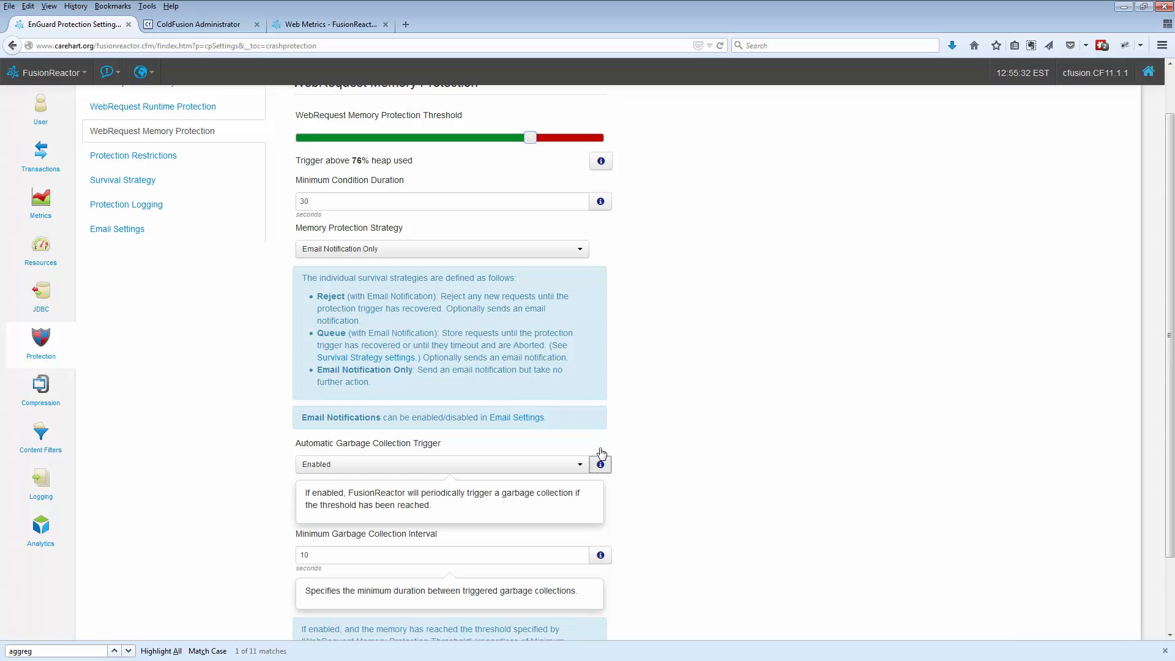
{"action": "left_click", "coordinate": [601, 201]}
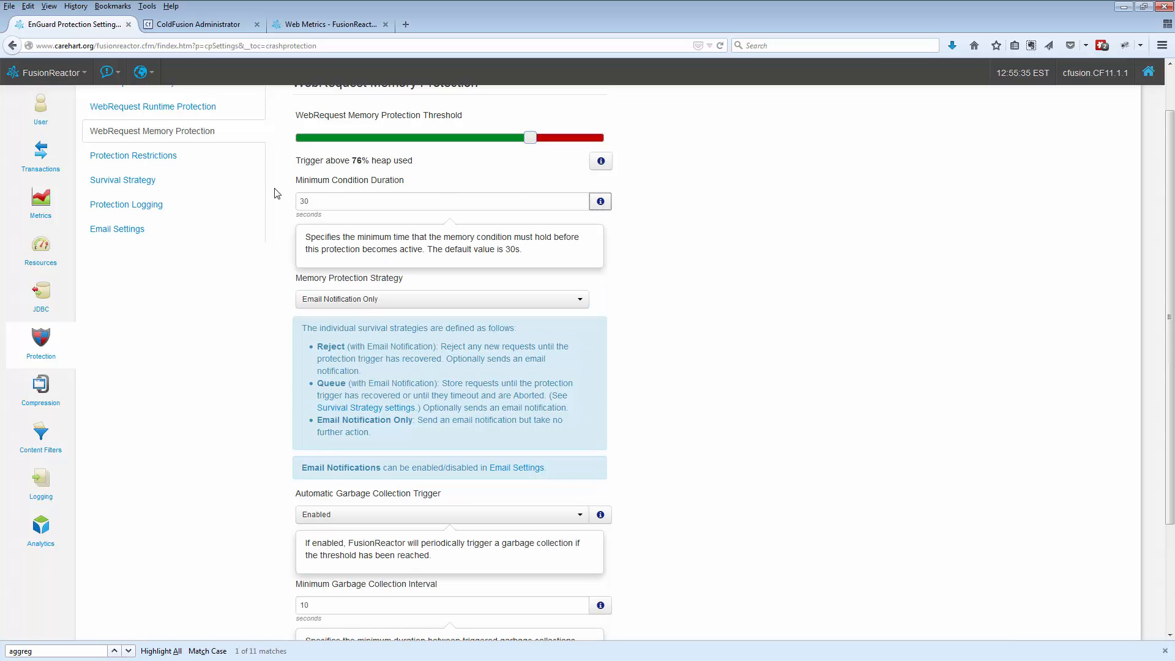
{"action": "scroll", "coordinate": [278, 195], "scroll_direction": "up", "scroll_amount": 1}
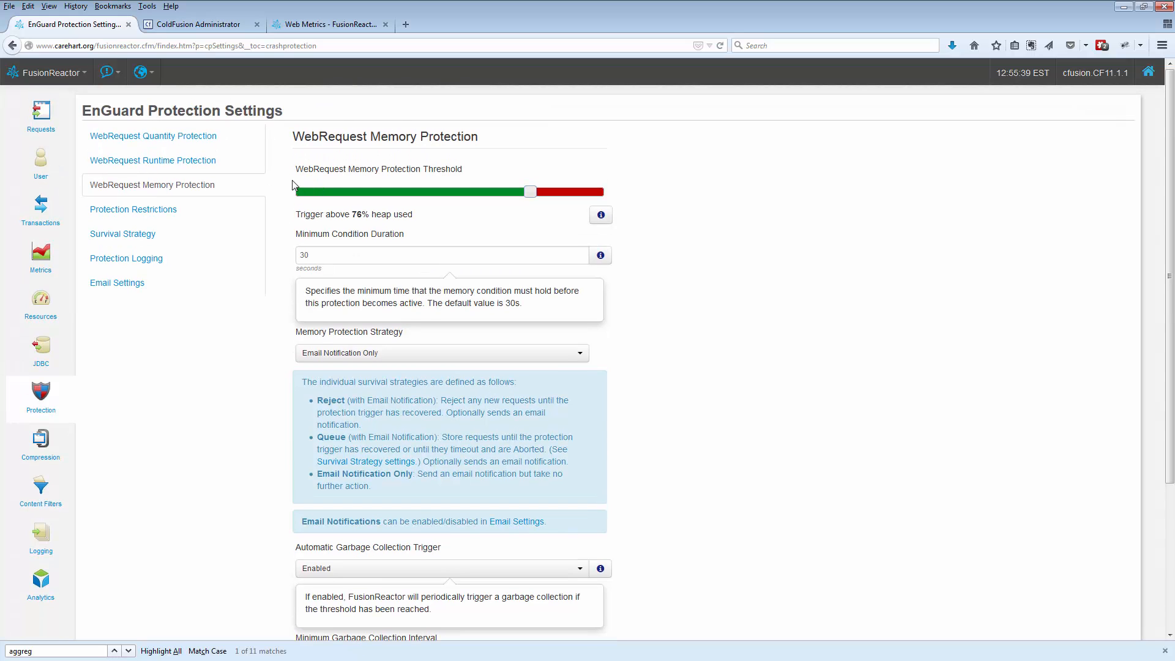
Review the WebRequest Quantity Protection settings and open the protection Email Settings
{"action": "left_click", "coordinate": [179, 137]}
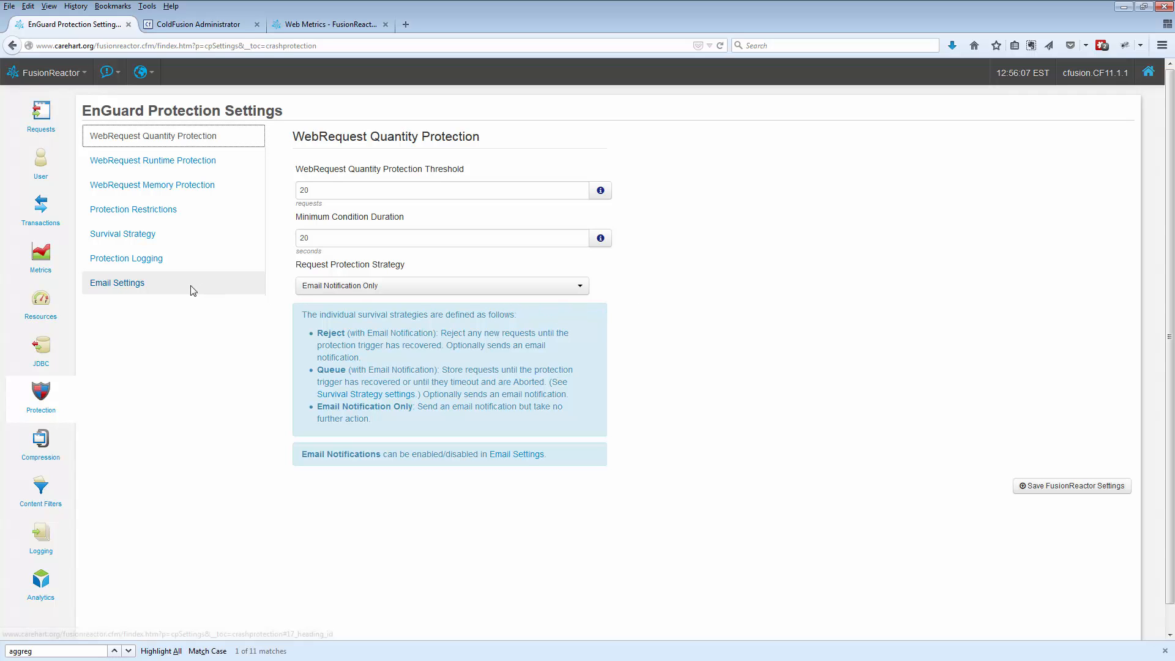
{"action": "left_click", "coordinate": [142, 288]}
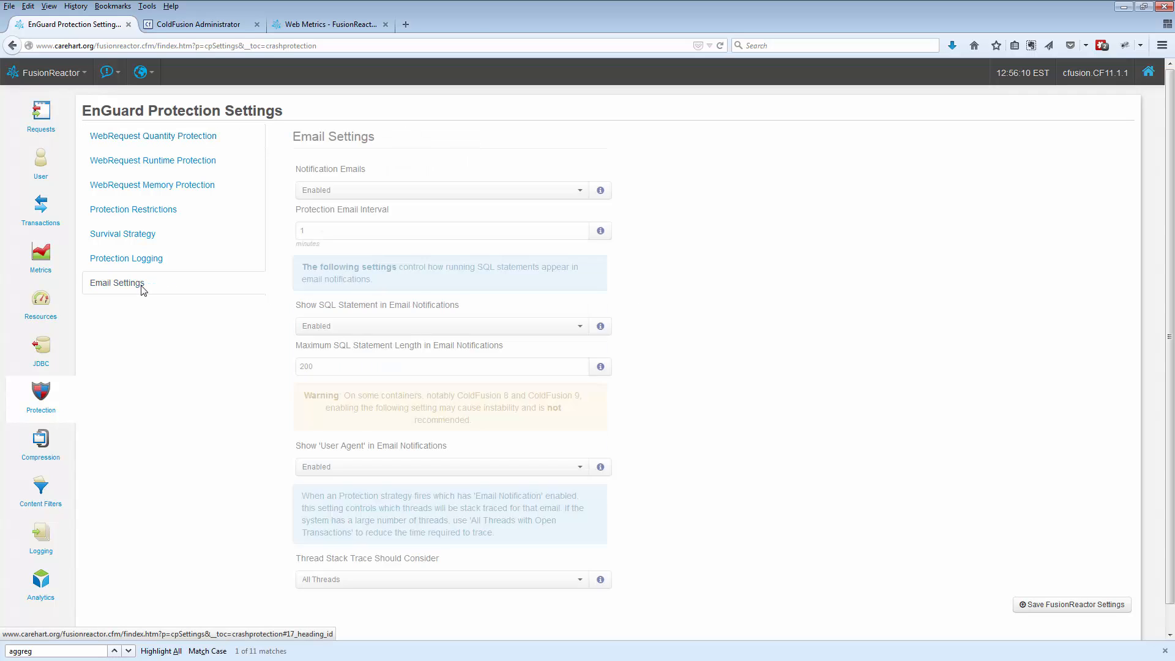
Switch Notification Emails to Disabled and restore it to Enabled
{"action": "left_click", "coordinate": [361, 190]}
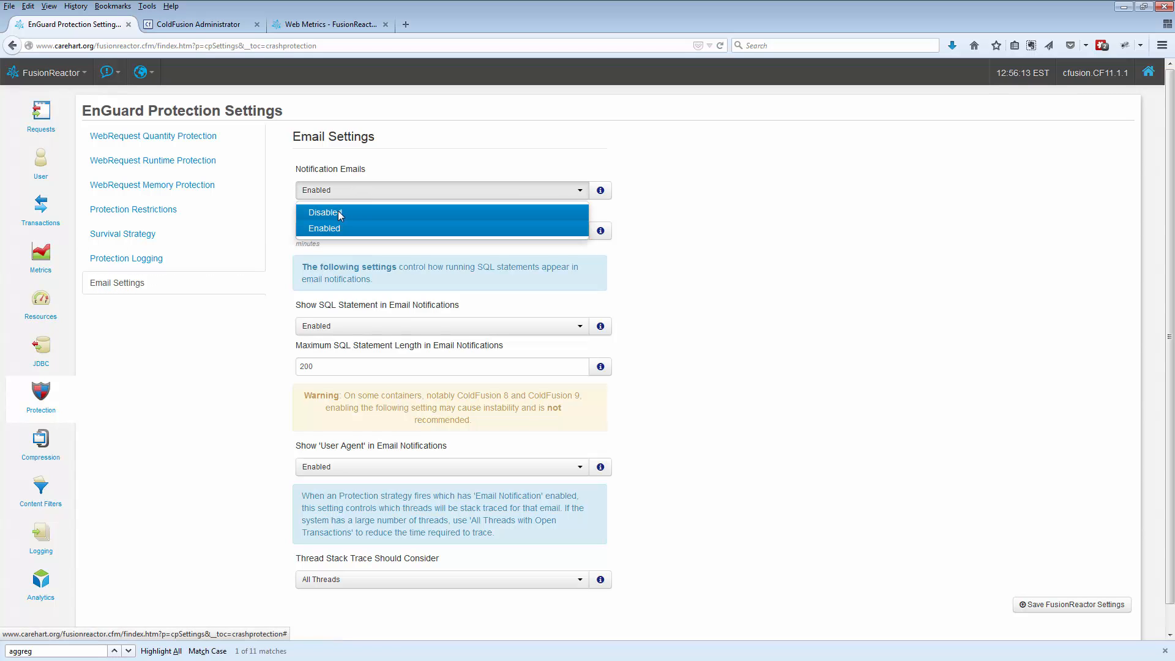
{"action": "left_click", "coordinate": [339, 213]}
{"action": "left_click", "coordinate": [340, 199]}
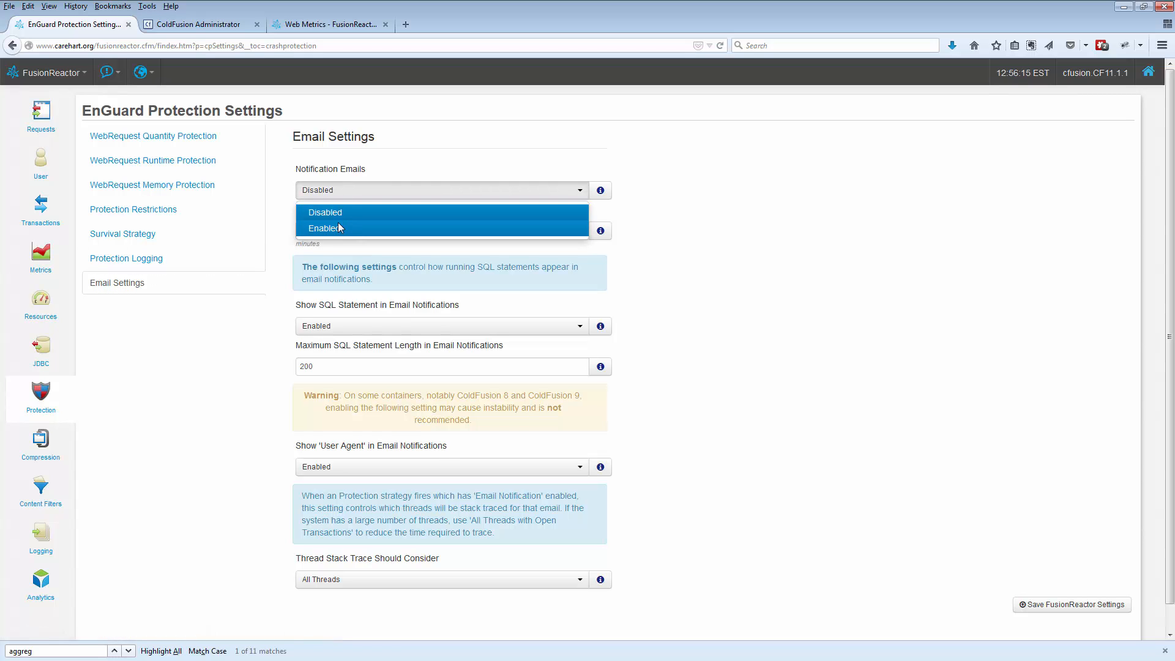
{"action": "left_click", "coordinate": [337, 224]}
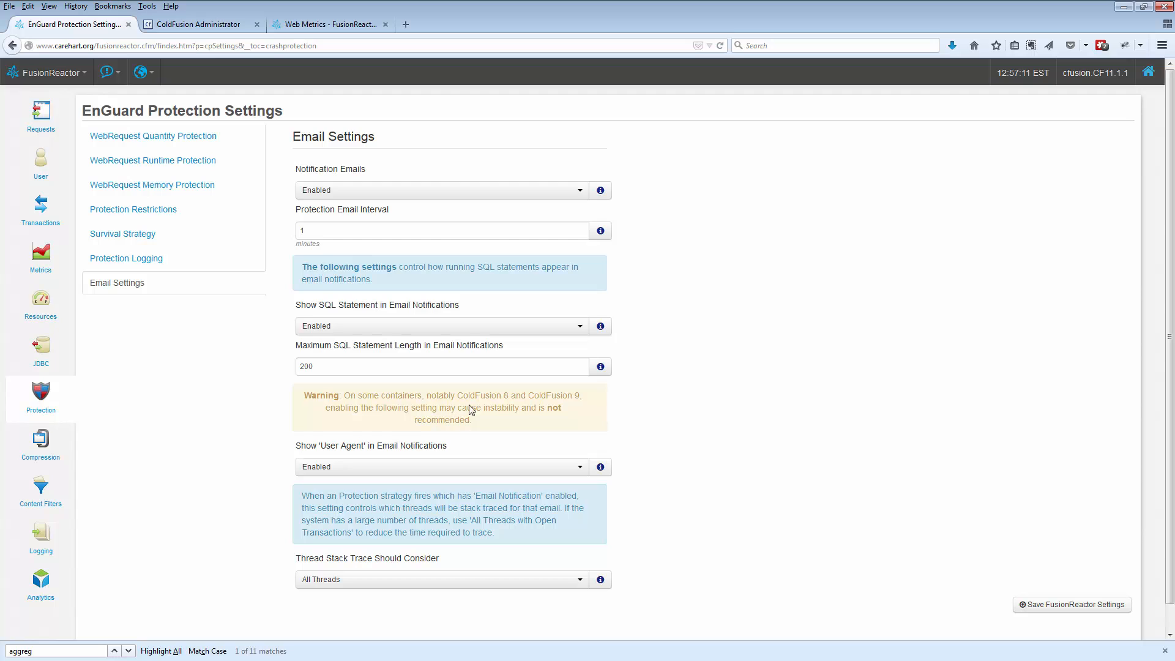
Examine the warning about ColdFusion 8 and ColdFusion 9 and view the options for showing the User Agent in email notifications
{"action": "left_click_drag", "start_coordinate": [454, 395], "coordinate": [581, 399]}
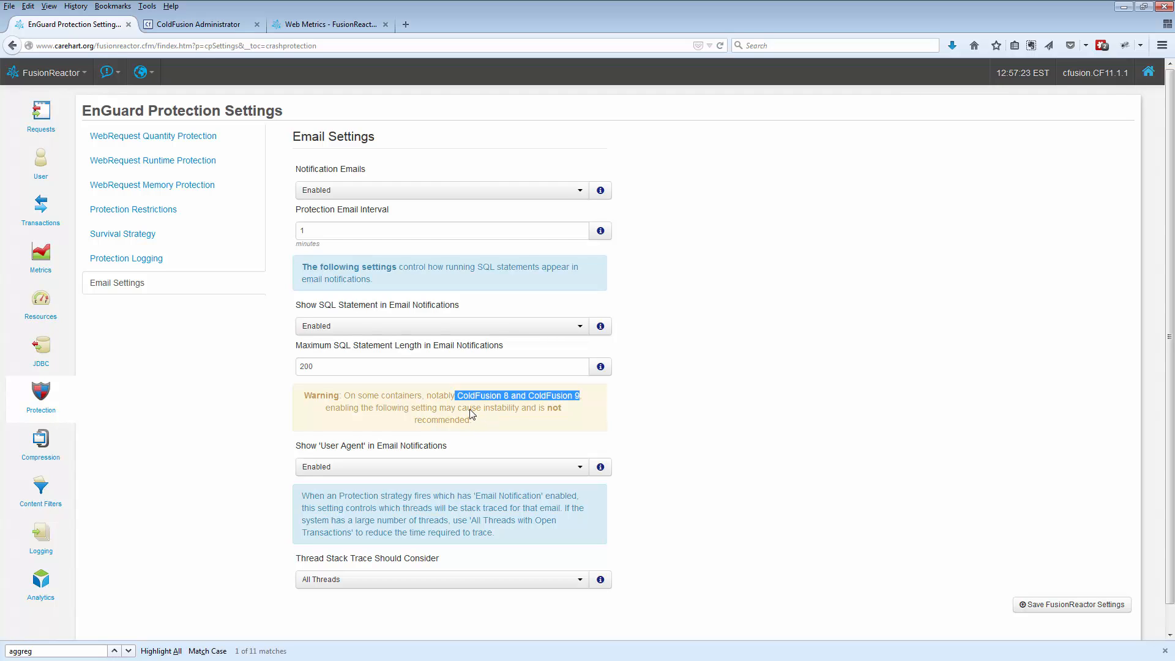
{"action": "left_click", "coordinate": [380, 467]}
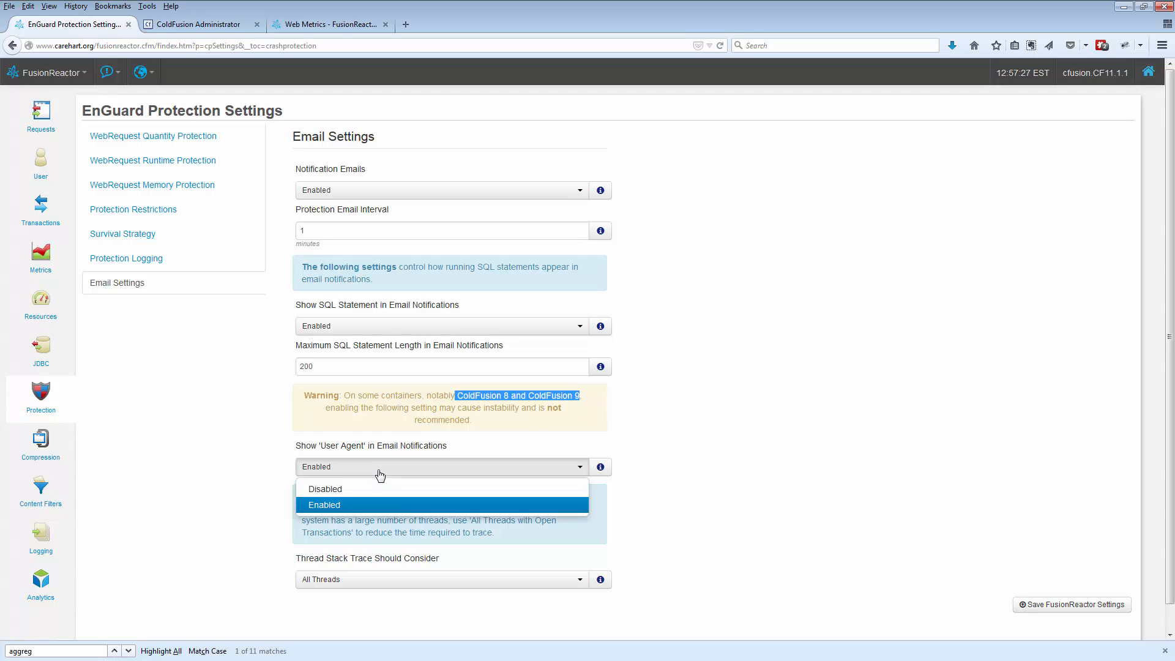
{"action": "left_click", "coordinate": [380, 475]}
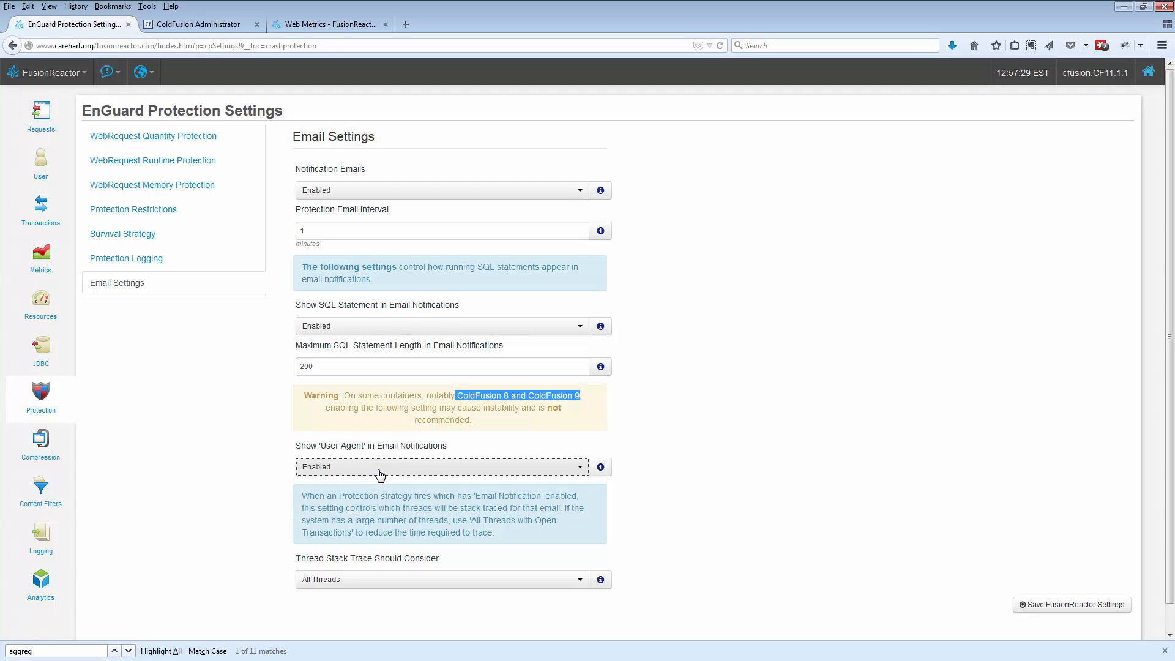
View the available options for which threads the stack trace should consider in protection emails
{"action": "left_click", "coordinate": [367, 582]}
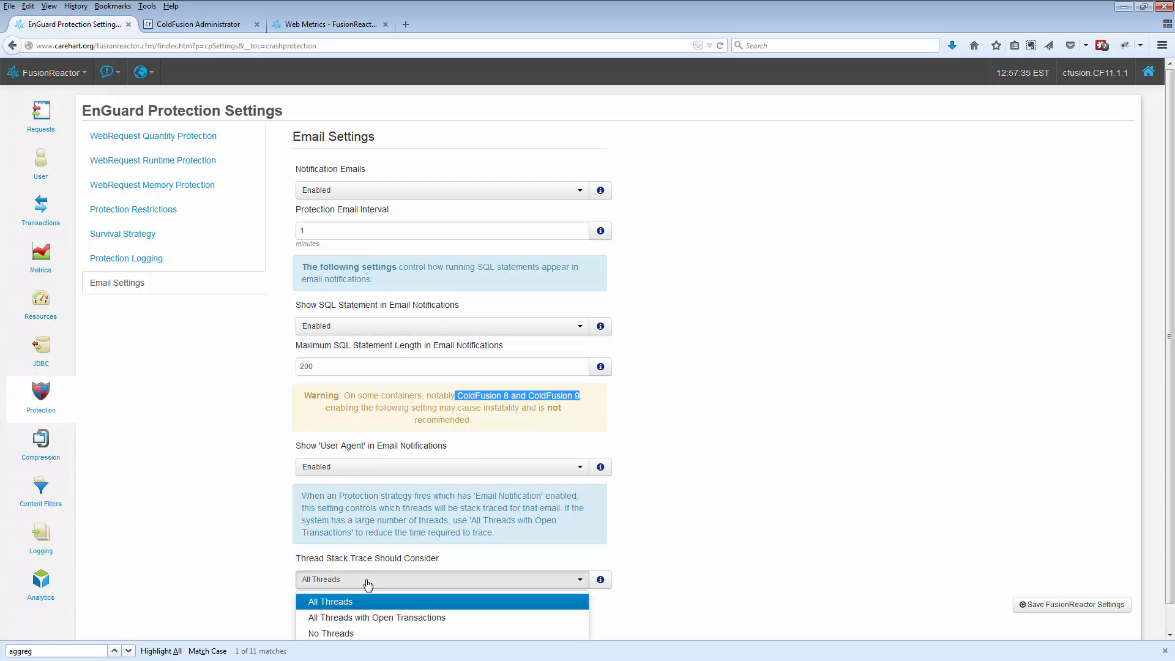
{"action": "left_click", "coordinate": [316, 547]}
{"action": "scroll", "coordinate": [315, 547], "scroll_direction": "down", "scroll_amount": 1}
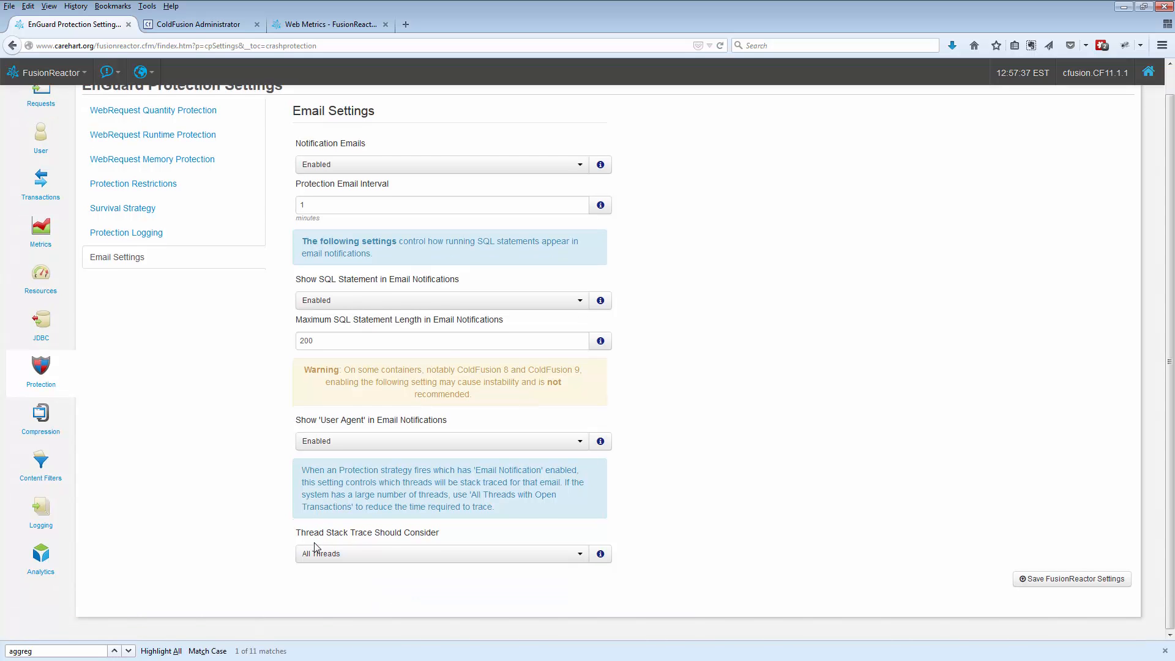
{"action": "left_click", "coordinate": [334, 553]}
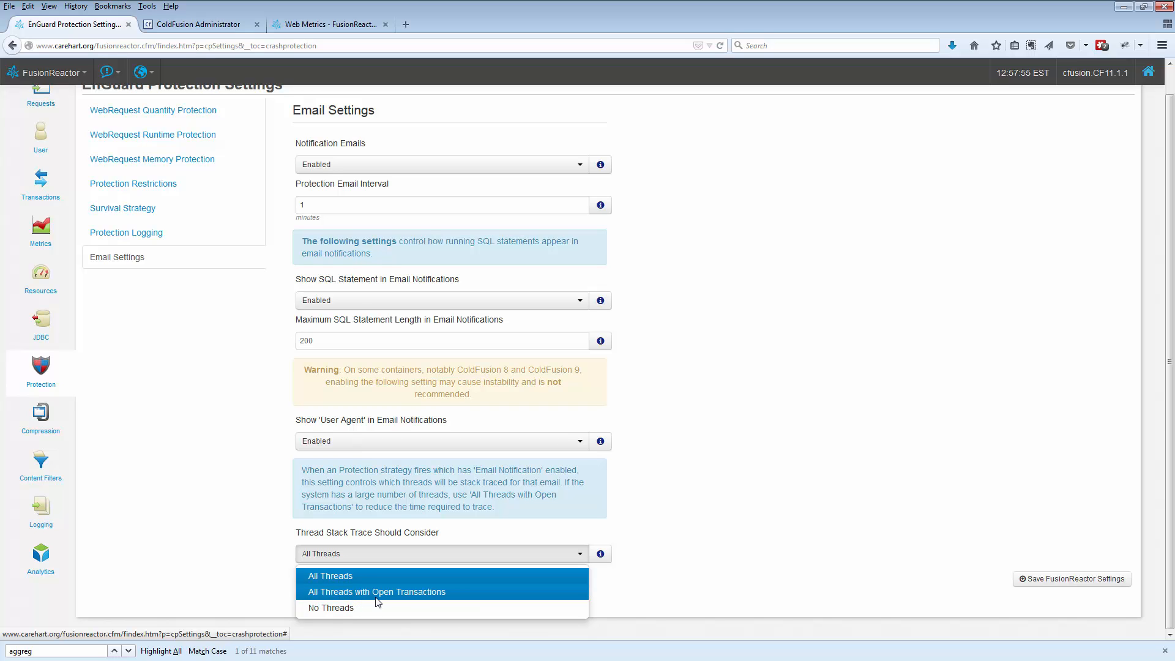
{"action": "left_click", "coordinate": [284, 513]}
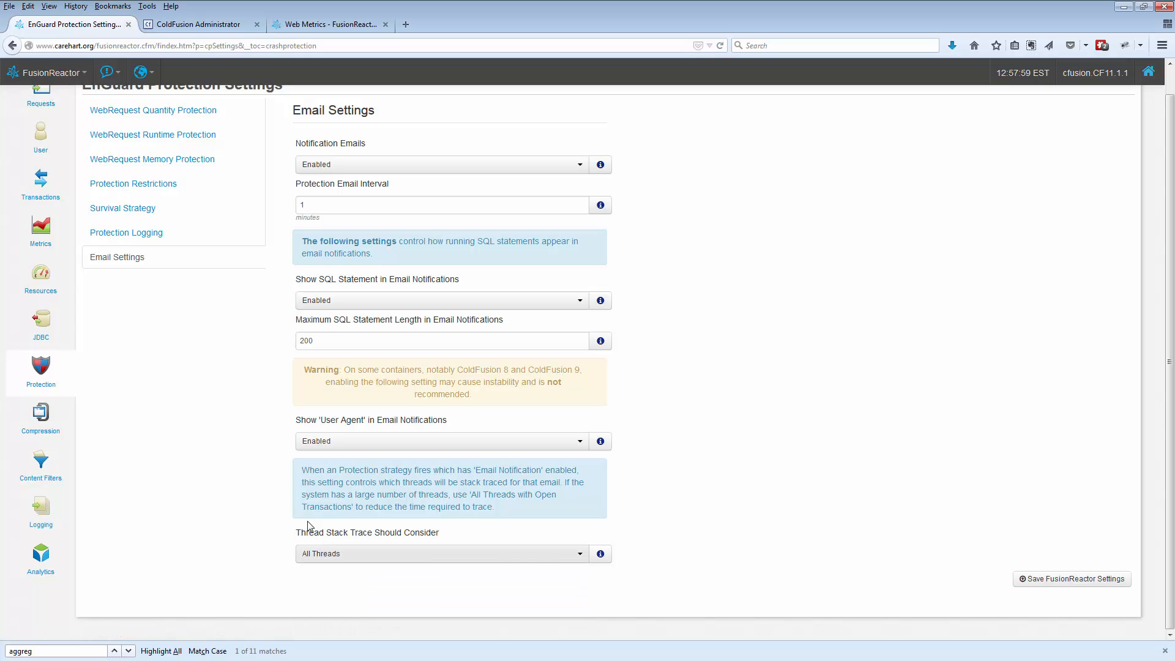
{"action": "scroll", "coordinate": [294, 503], "scroll_direction": "up", "scroll_amount": 1}
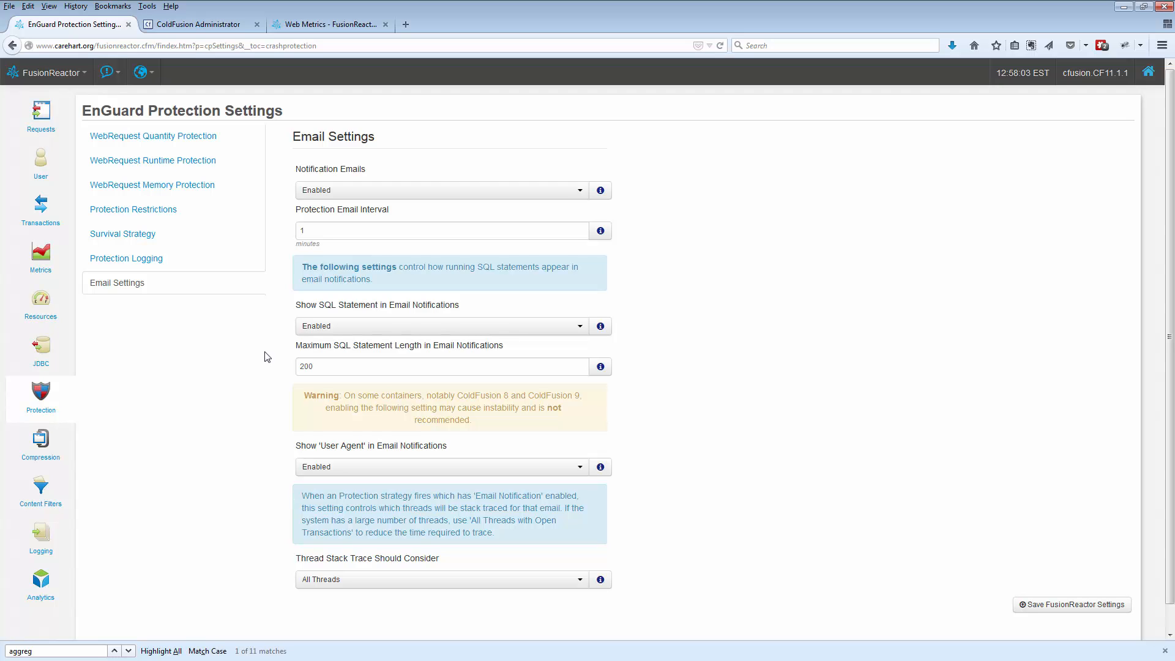
Open the general FusionReactor Settings and highlight the mailbox name in the From Address
{"action": "left_click", "coordinate": [79, 74]}
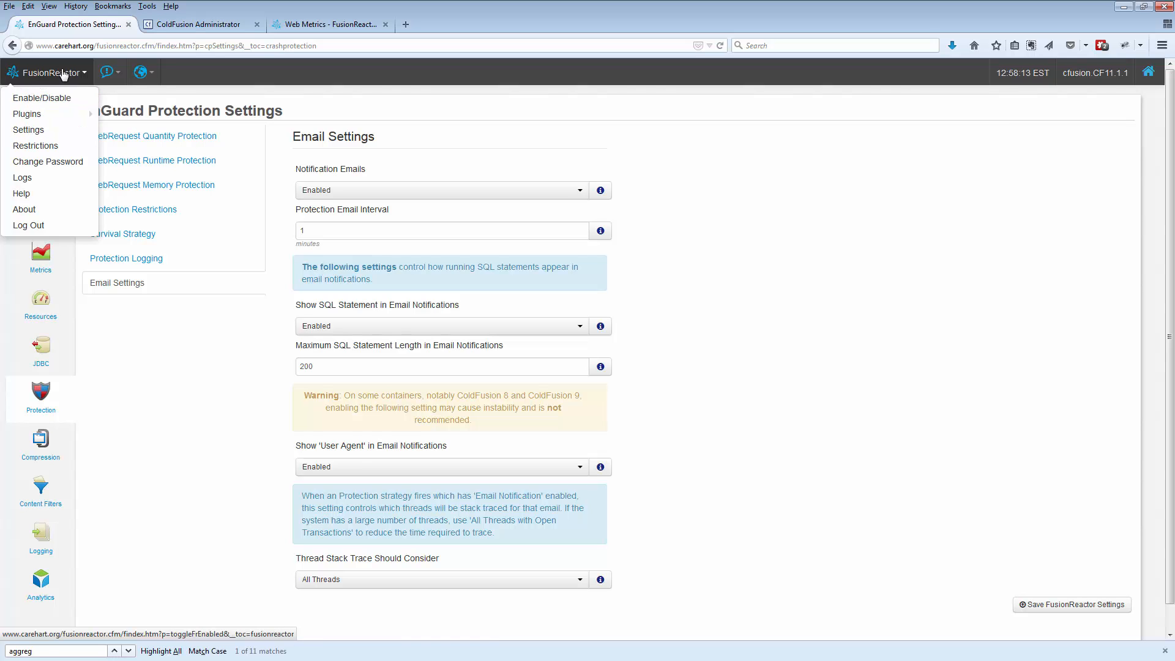
{"action": "left_click", "coordinate": [24, 129]}
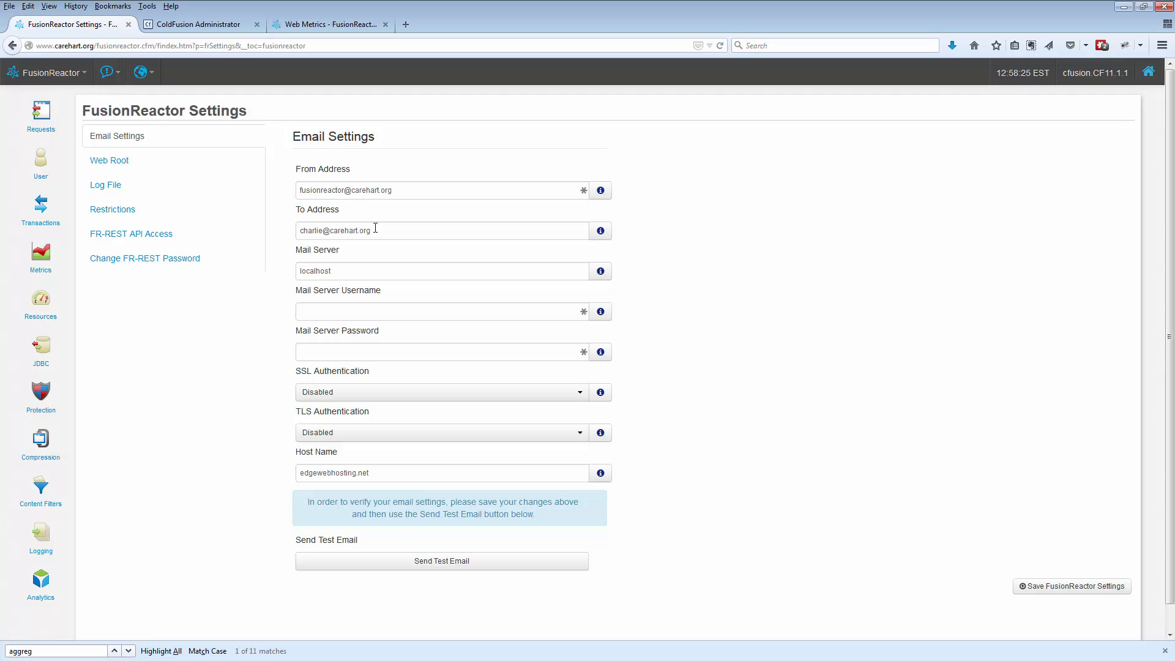
{"action": "left_click", "coordinate": [345, 192]}
{"action": "double_click", "coordinate": [345, 192]}
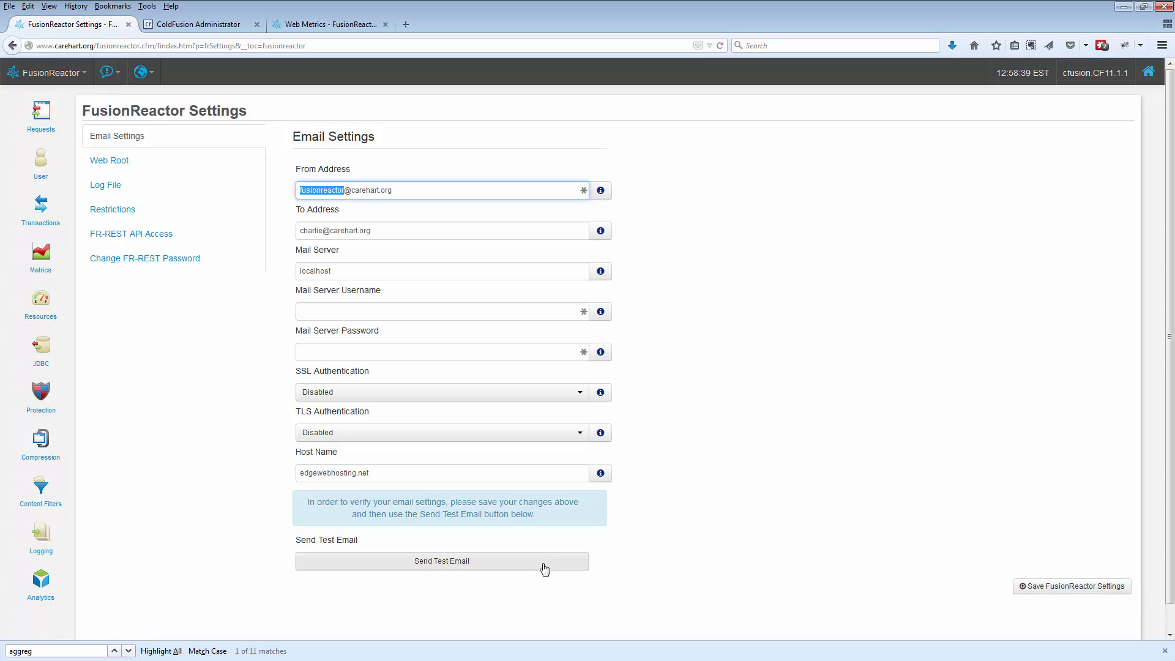
Add a hyphen before the @ sign in the From Address and remove it again
{"action": "left_click", "coordinate": [337, 192]}
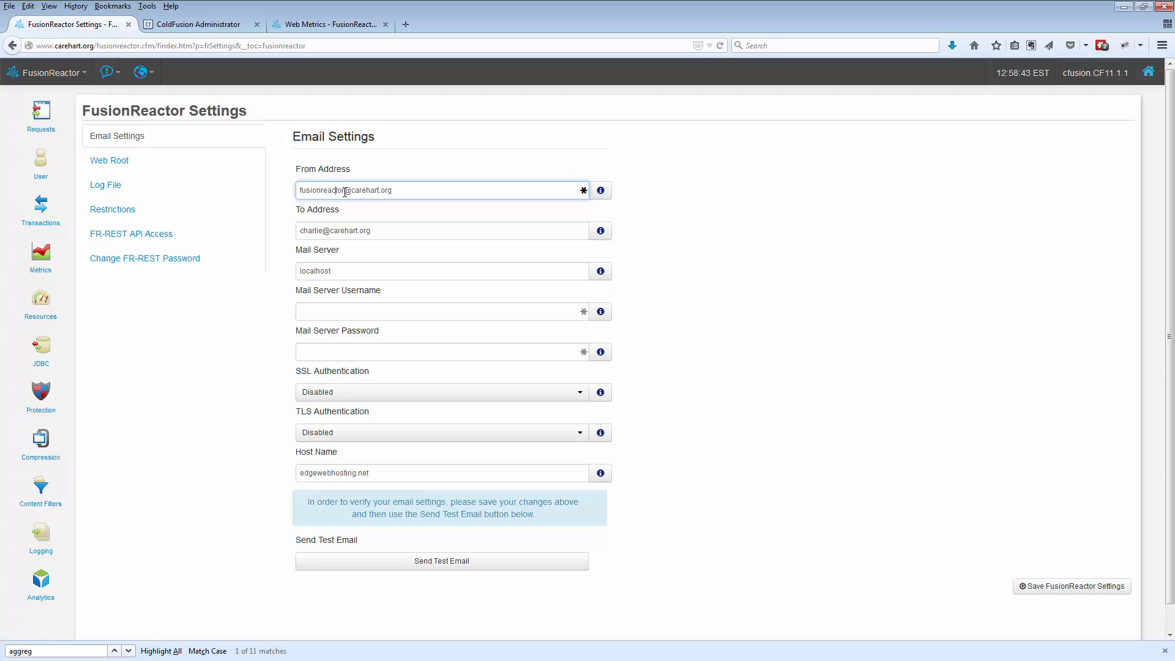
{"action": "left_click", "coordinate": [344, 193]}
{"action": "type", "text": "-"}
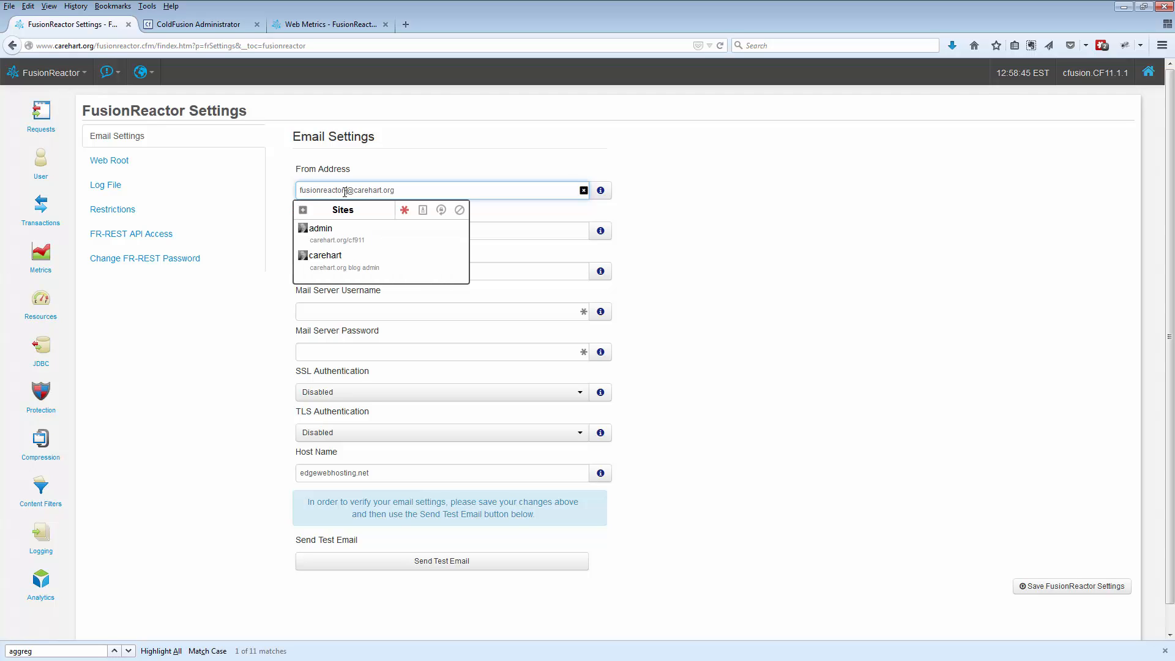
{"action": "key", "text": "Escape"}
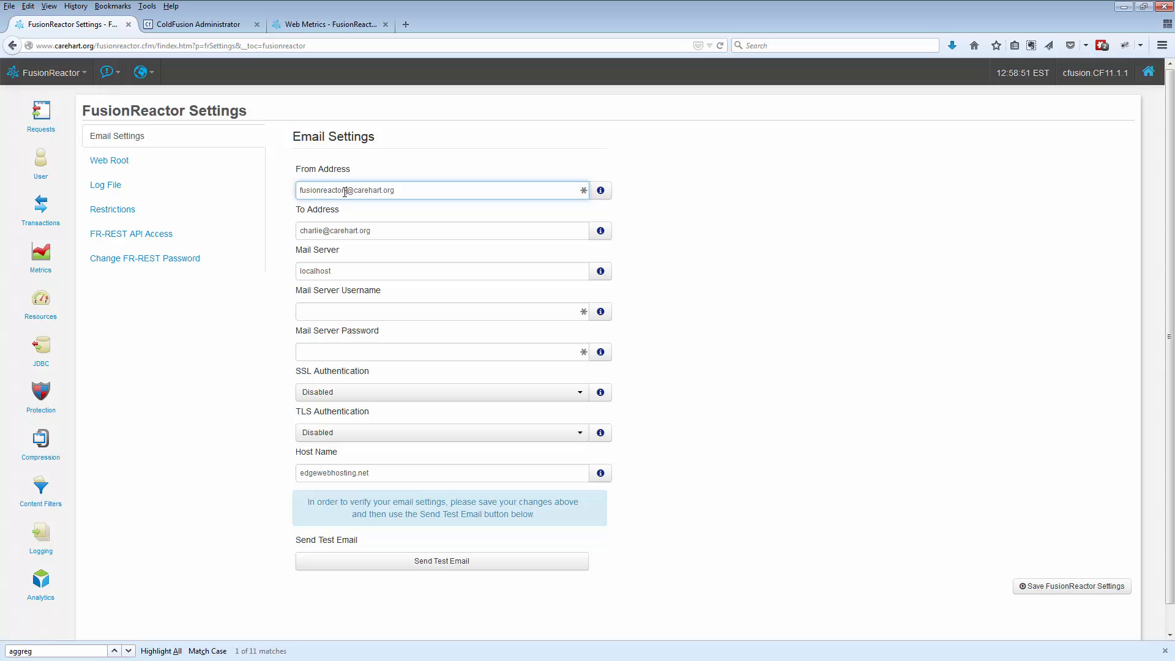
{"action": "key", "text": "BackSpace"}
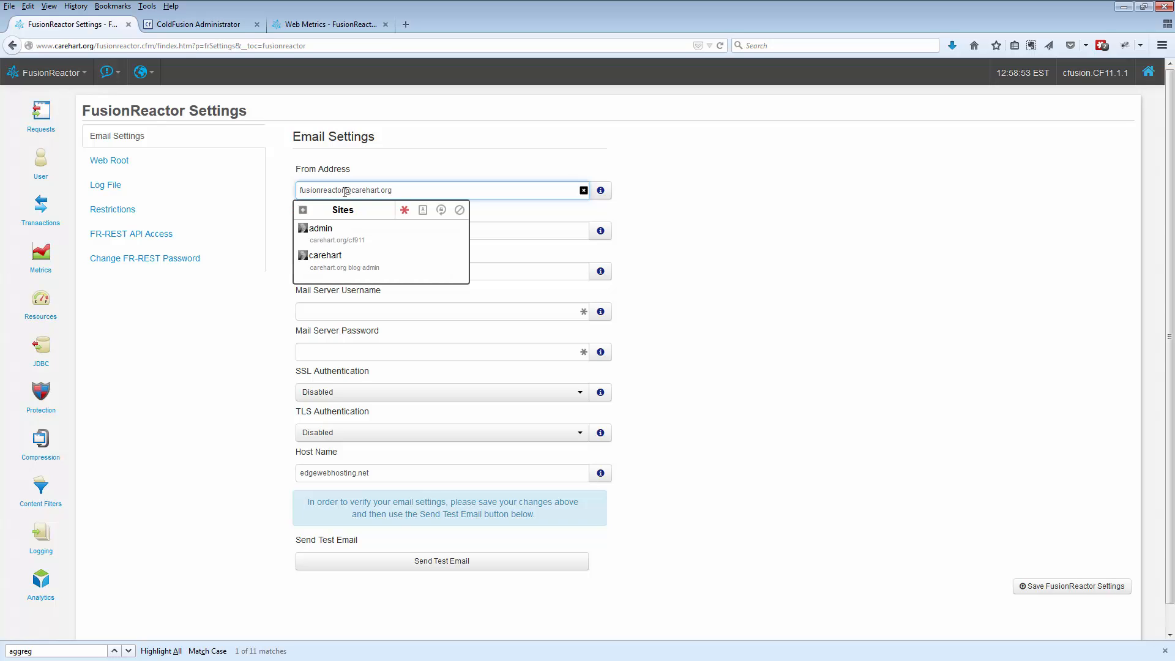
{"action": "key", "text": "Escape"}
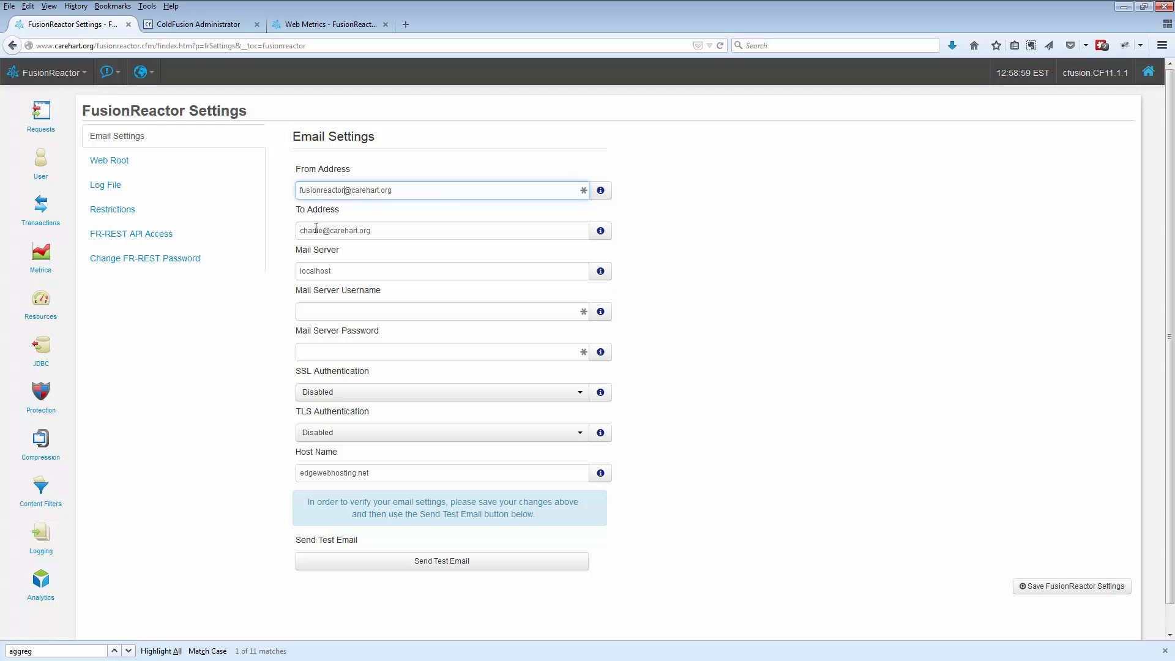
Show the To Address help text on notification email recipients and hide it after reading
{"action": "left_click", "coordinate": [601, 231]}
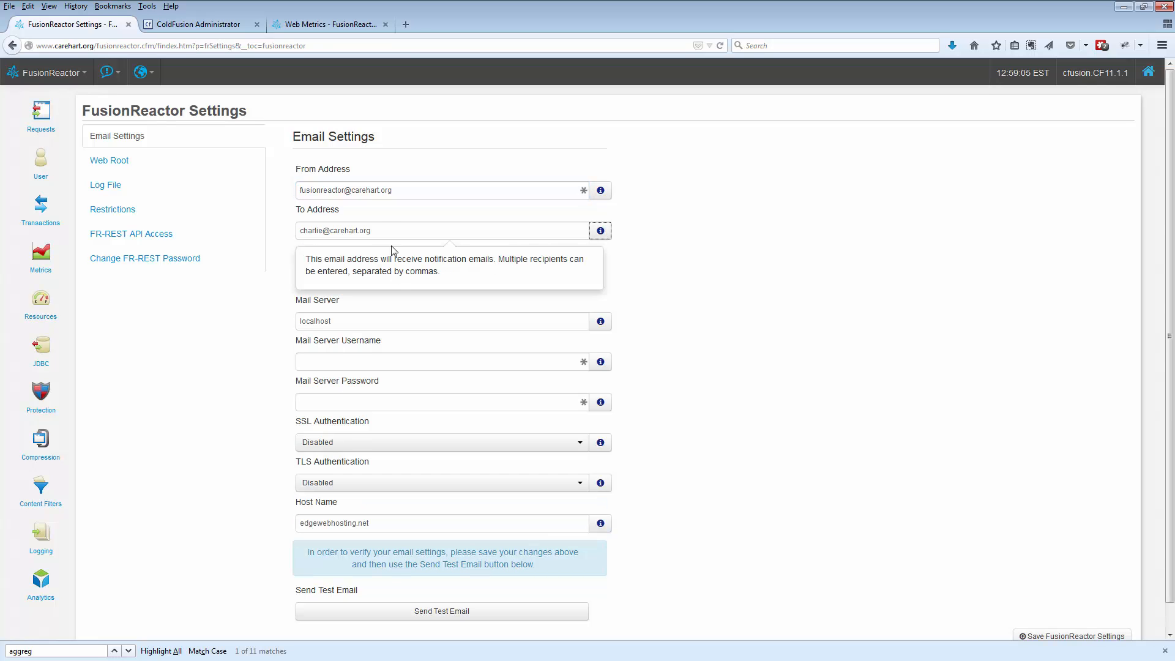
{"action": "left_click", "coordinate": [381, 231]}
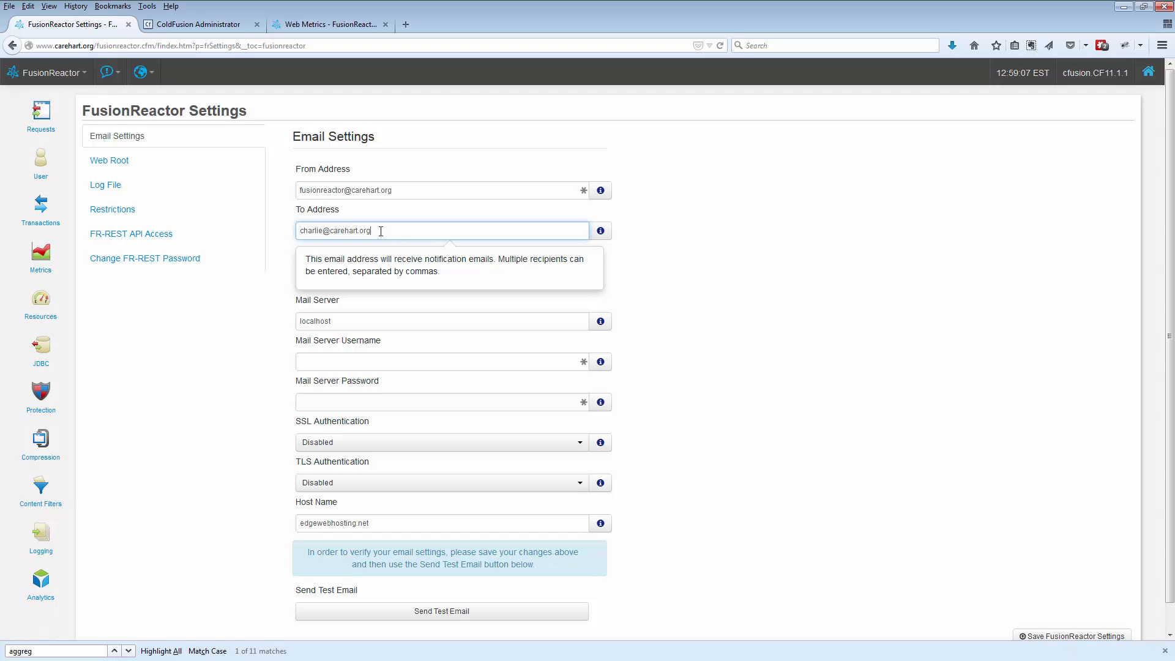
{"action": "left_click", "coordinate": [735, 210]}
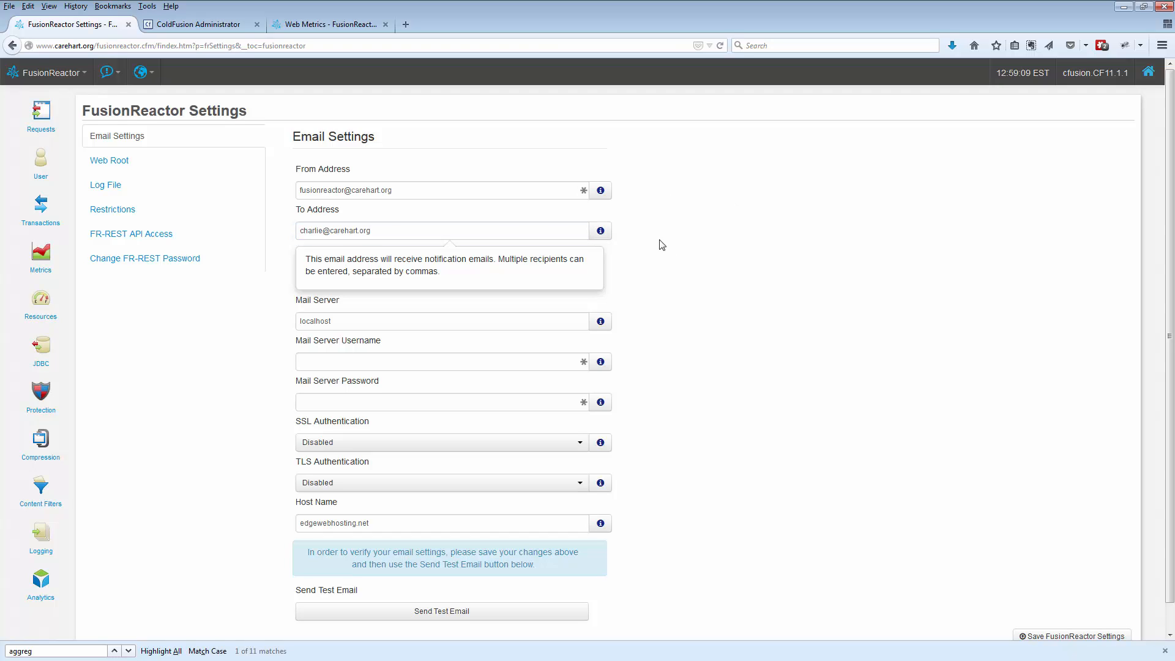
{"action": "left_click", "coordinate": [601, 231]}
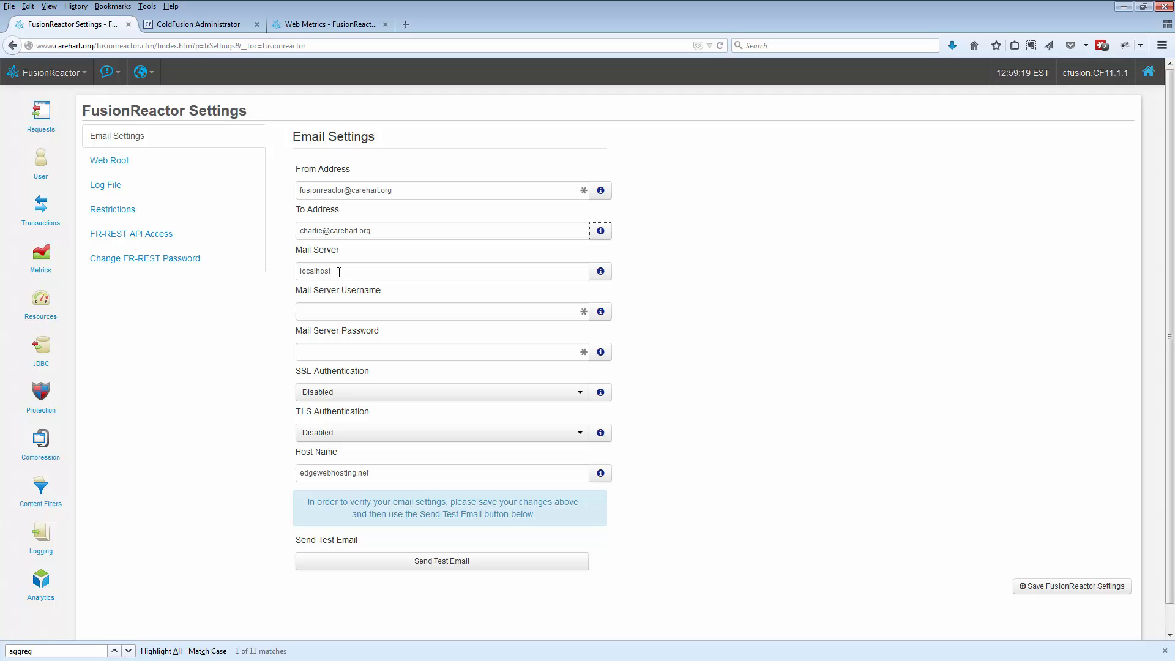
Check the Mail Server settings in ColdFusion Administrator and return to the FusionReactor Email Settings
{"action": "left_click", "coordinate": [203, 28]}
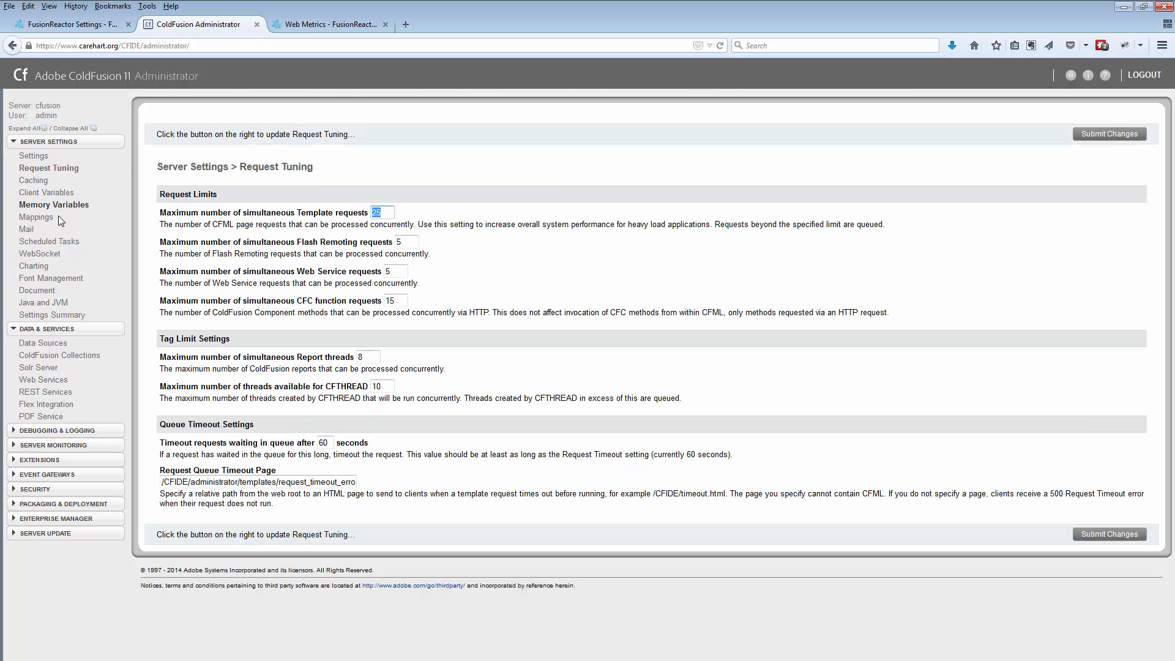
{"action": "left_click", "coordinate": [31, 231]}
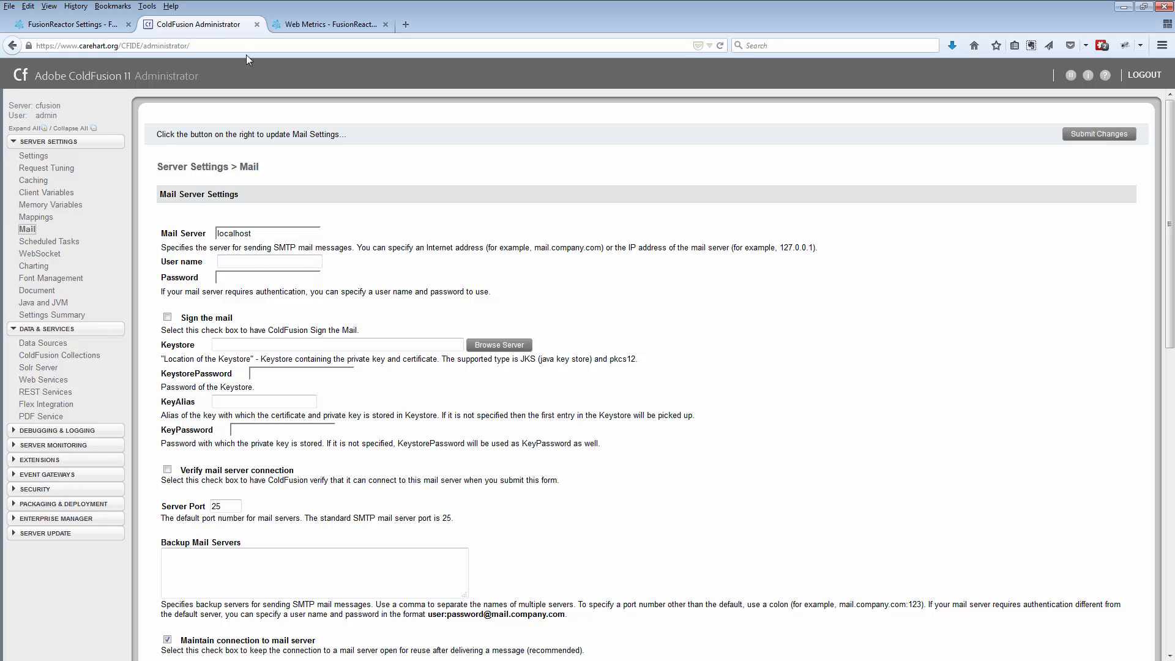
{"action": "left_click", "coordinate": [102, 30]}
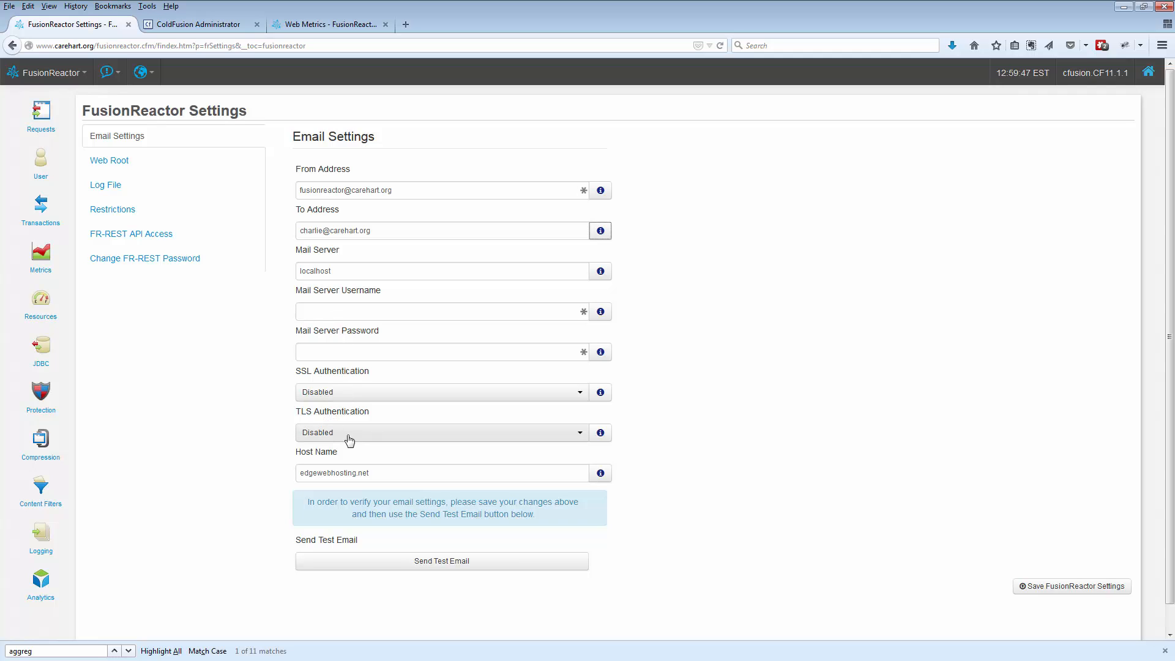
Check the Host Name help text and send a test email to the prefilled address using the current email settings
{"action": "left_click", "coordinate": [601, 473]}
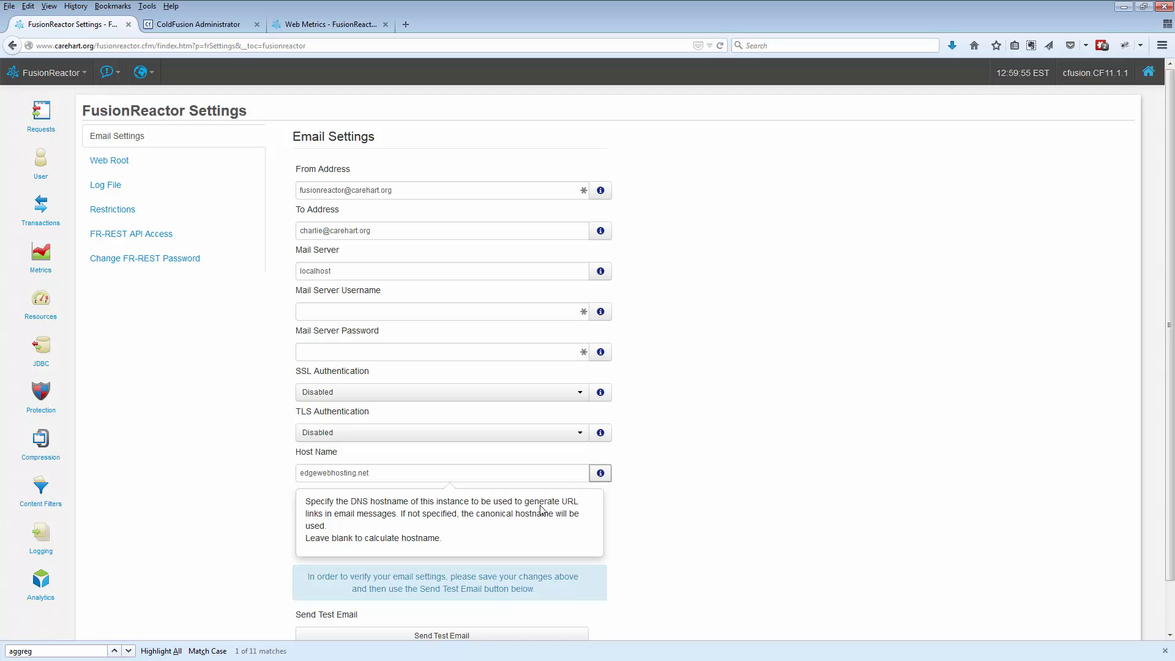
{"action": "left_click", "coordinate": [600, 473]}
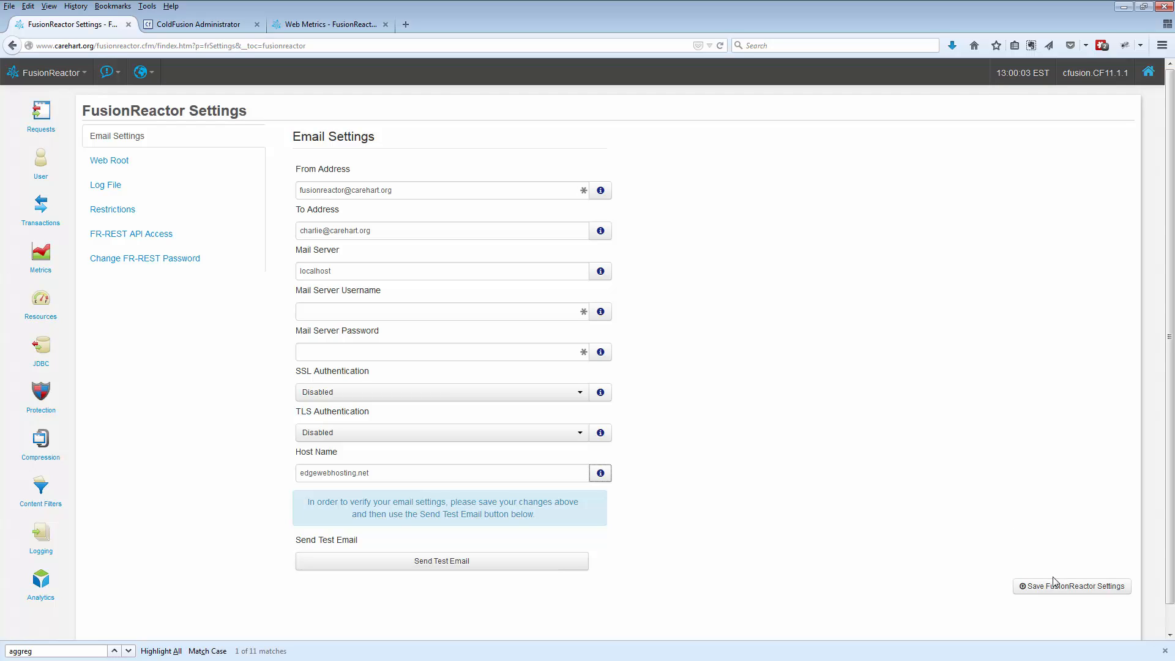
{"action": "left_click", "coordinate": [522, 568]}
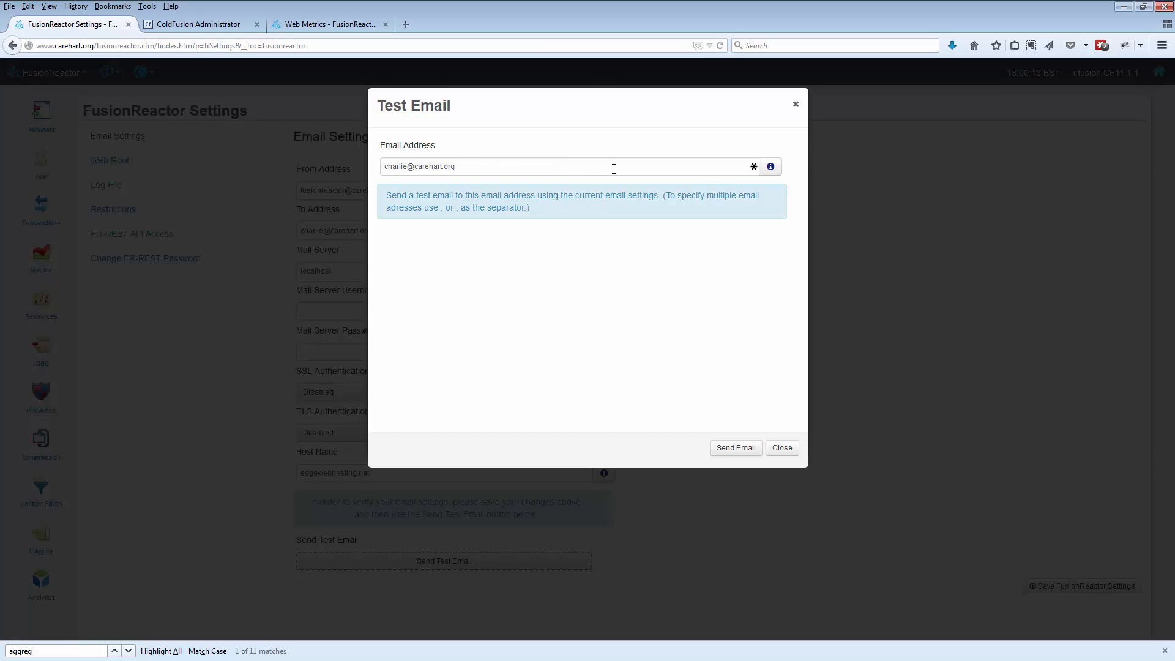
{"action": "left_click", "coordinate": [734, 448]}
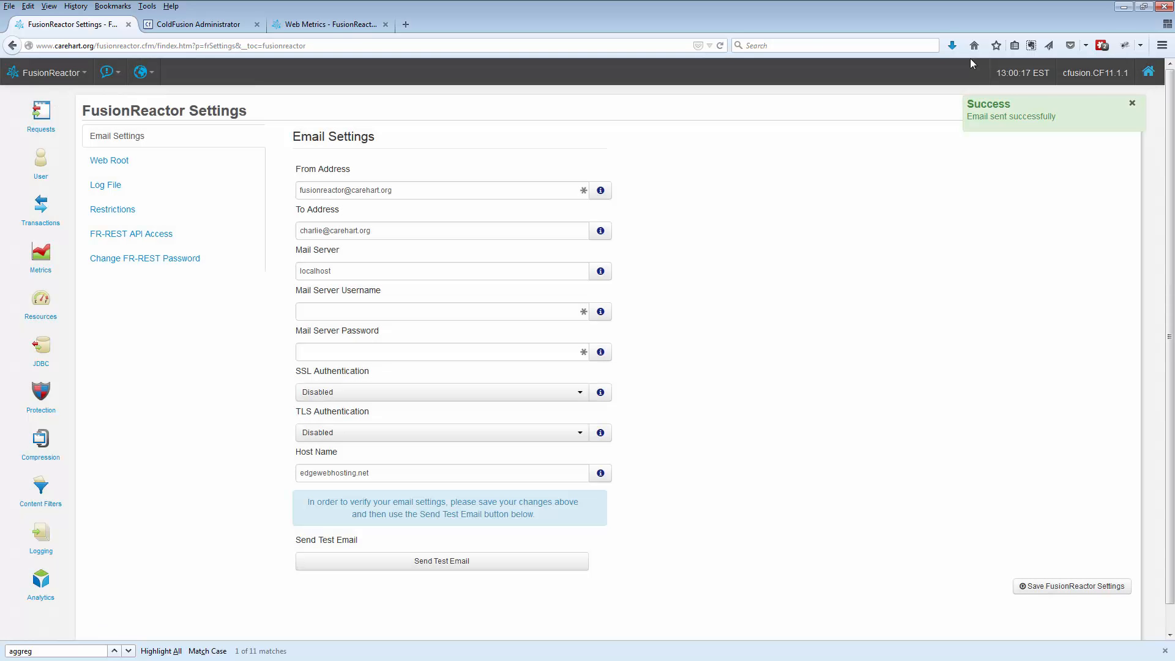
{"action": "left_click", "coordinate": [1133, 106]}
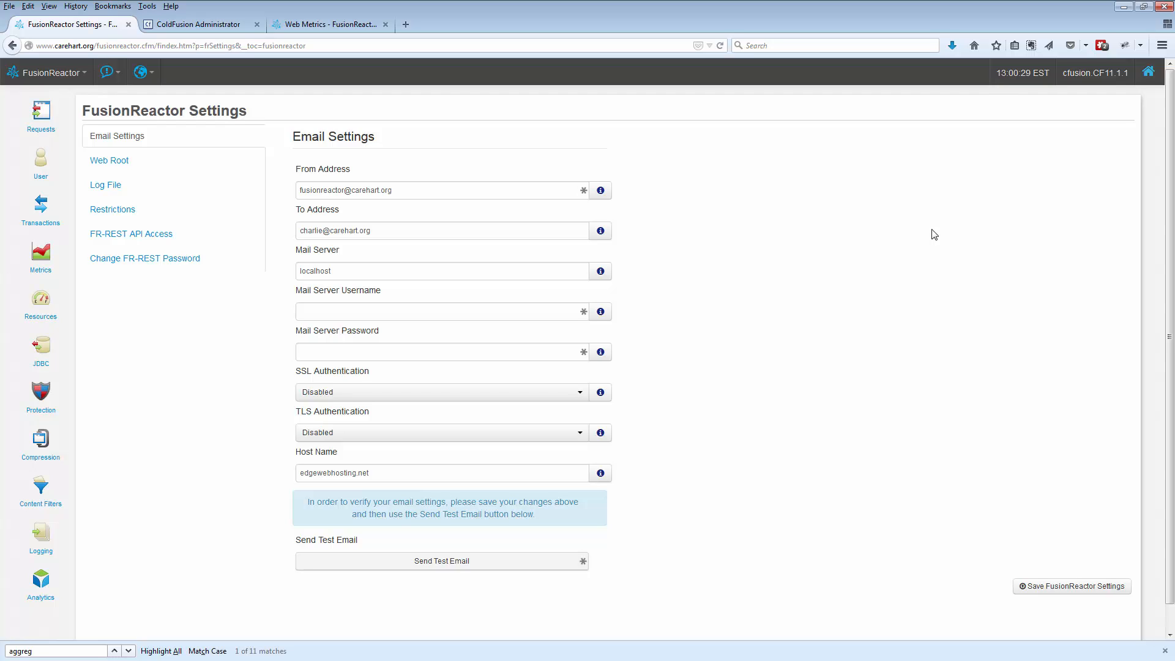
Open the FusionReactor logs and display the Crash Protection Log
{"action": "left_click", "coordinate": [54, 74]}
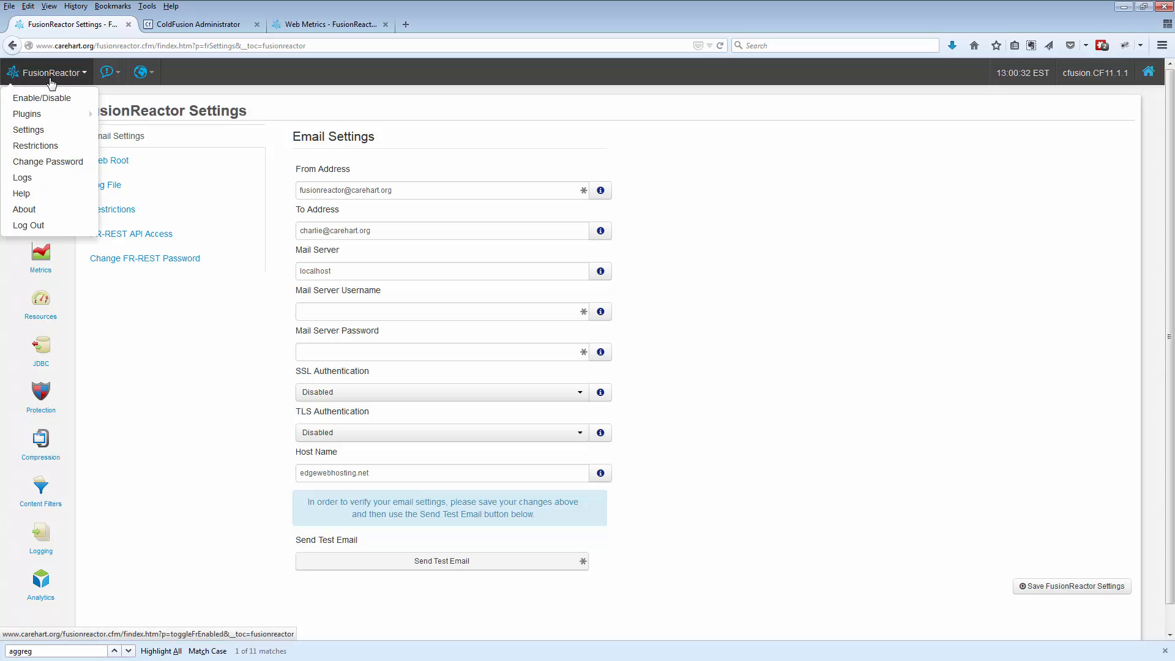
{"action": "left_click", "coordinate": [33, 179]}
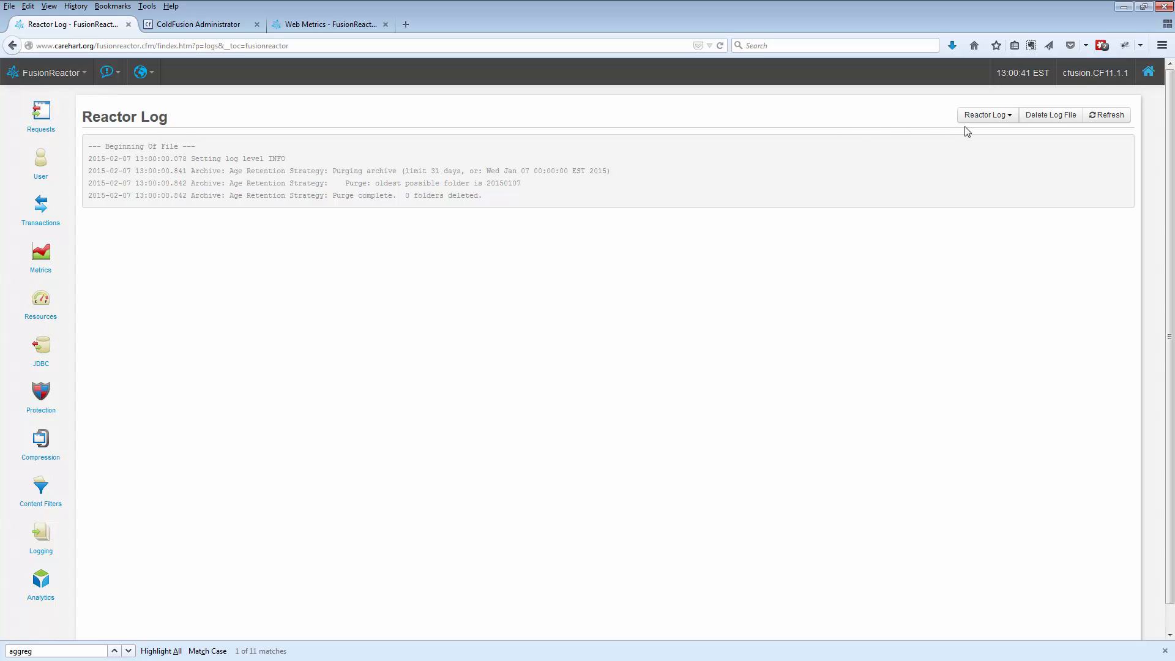
{"action": "left_click", "coordinate": [983, 116]}
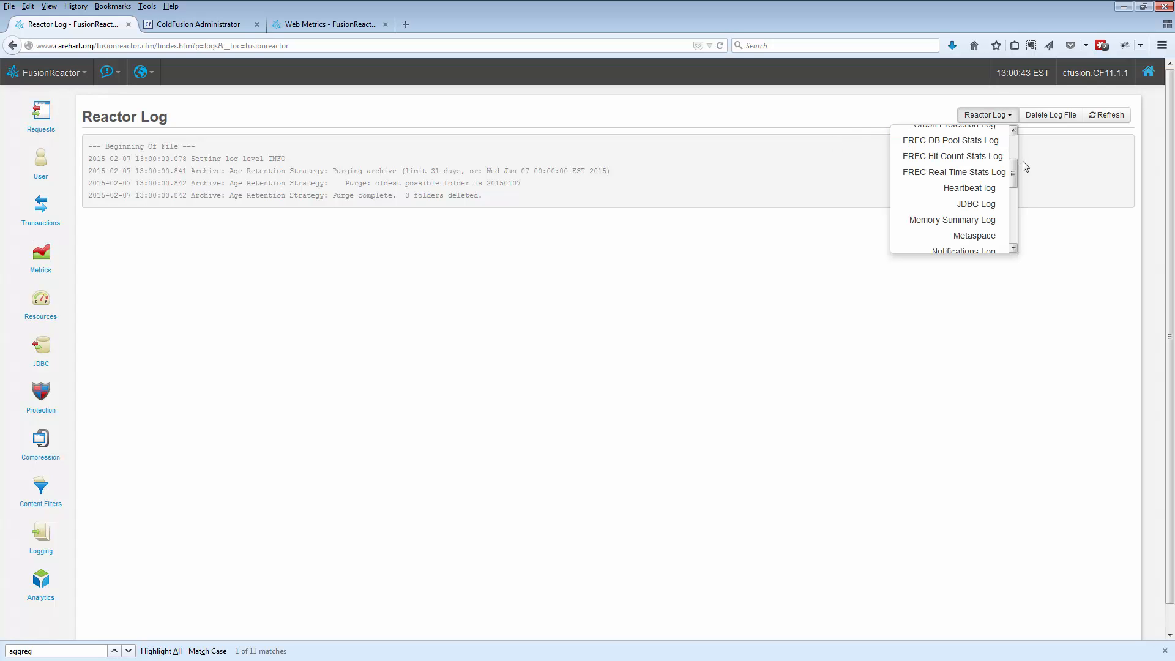
{"action": "left_click_drag", "start_coordinate": [1013, 175], "coordinate": [1013, 159]}
{"action": "left_click", "coordinate": [977, 170]}
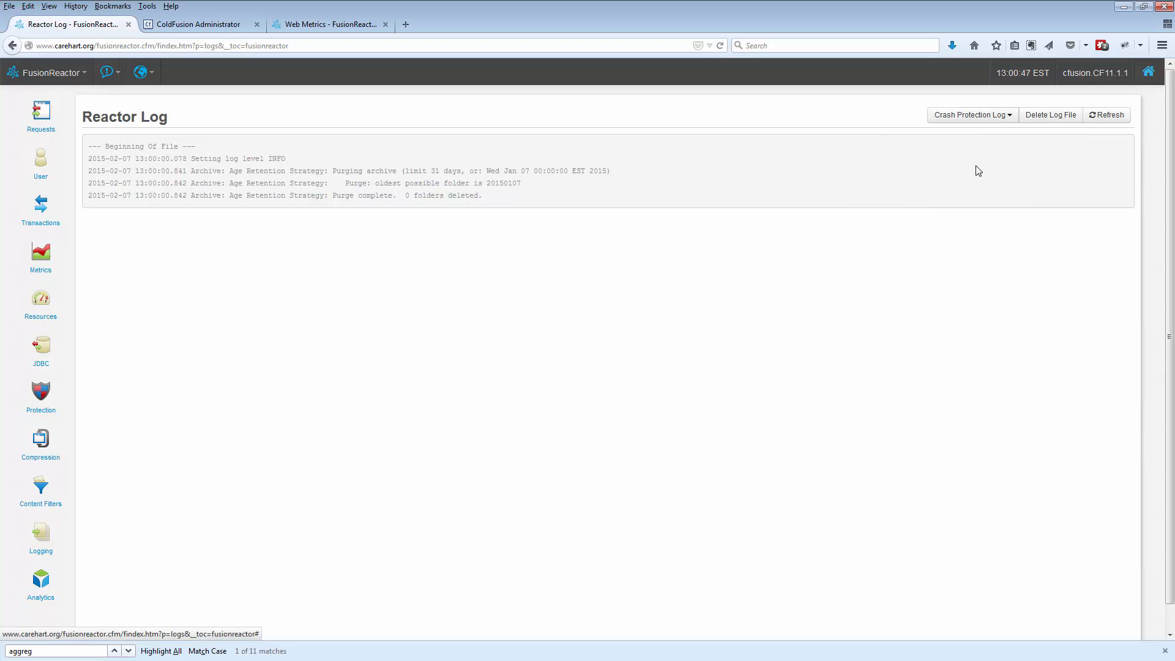
Look through the list of other available logs and go back to the FusionReactor Email Settings
{"action": "left_click", "coordinate": [988, 122]}
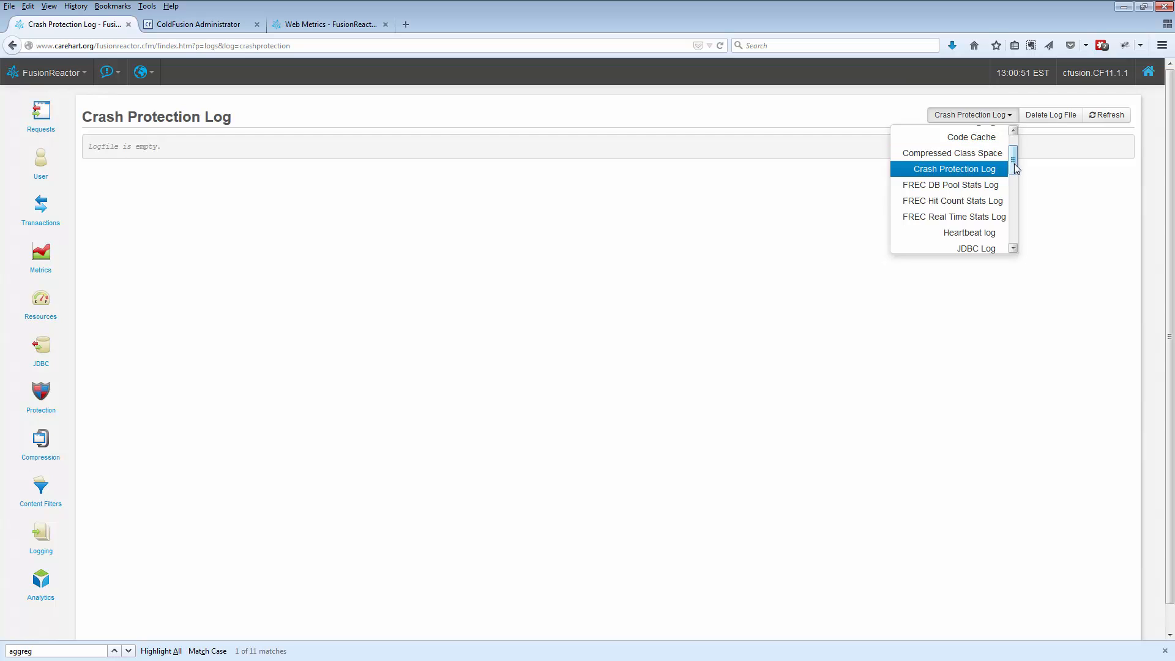
{"action": "left_click_drag", "start_coordinate": [1014, 168], "coordinate": [1013, 228]}
{"action": "left_click", "coordinate": [738, 254]}
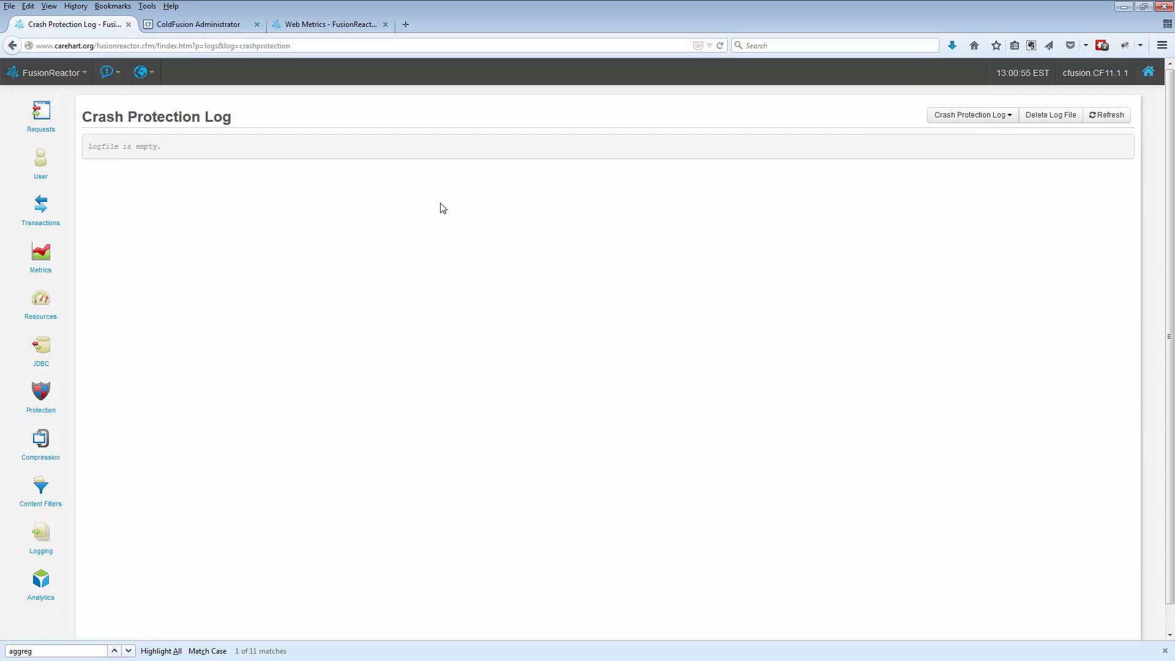
{"action": "key", "text": "alt+Left"}
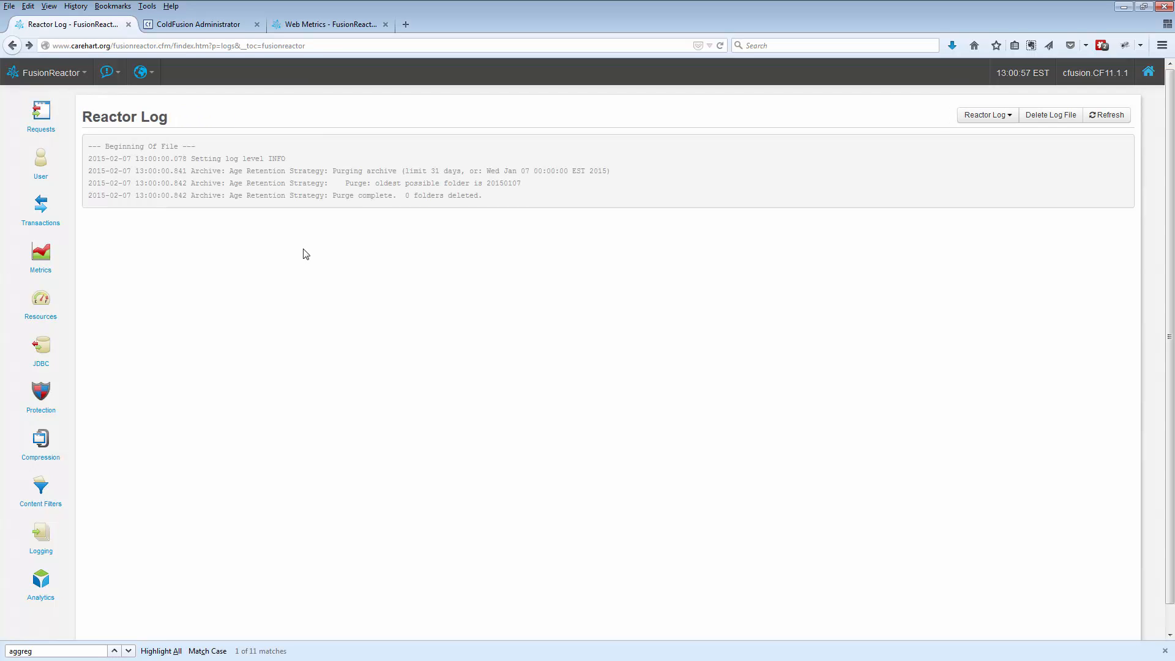
{"action": "key", "text": "alt+Left"}
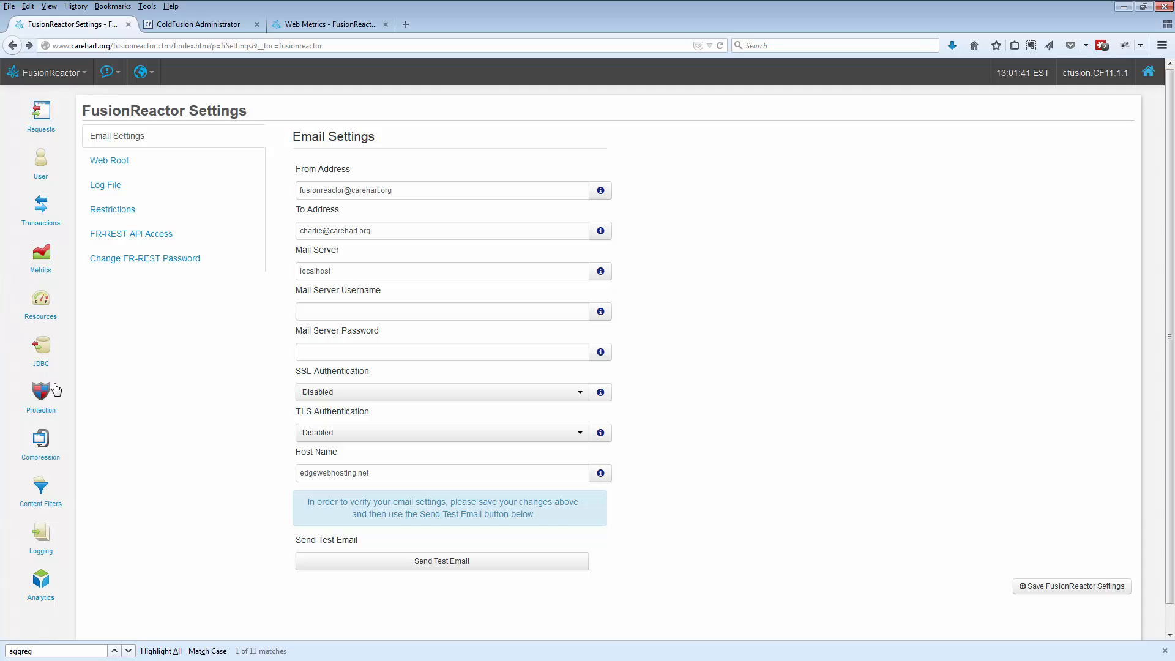
Open the Protection settings and review the Request Protection Strategy options for WebRequest Quantity Protection
{"action": "mouse_move", "coordinate": [52, 397]}
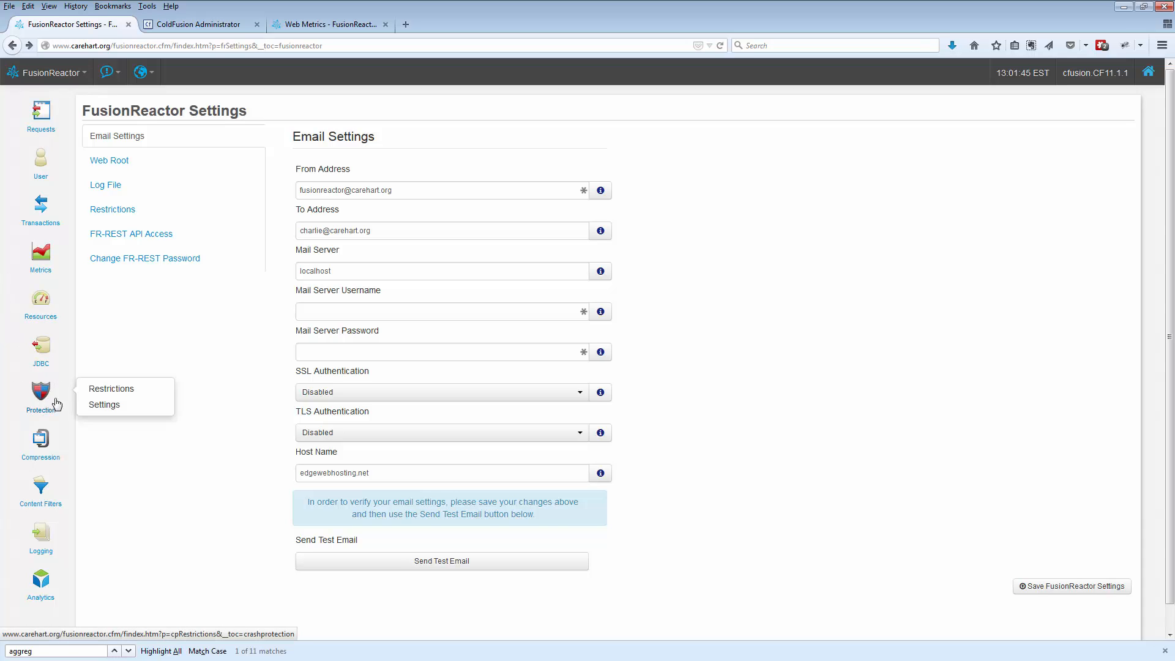
{"action": "left_click", "coordinate": [92, 404]}
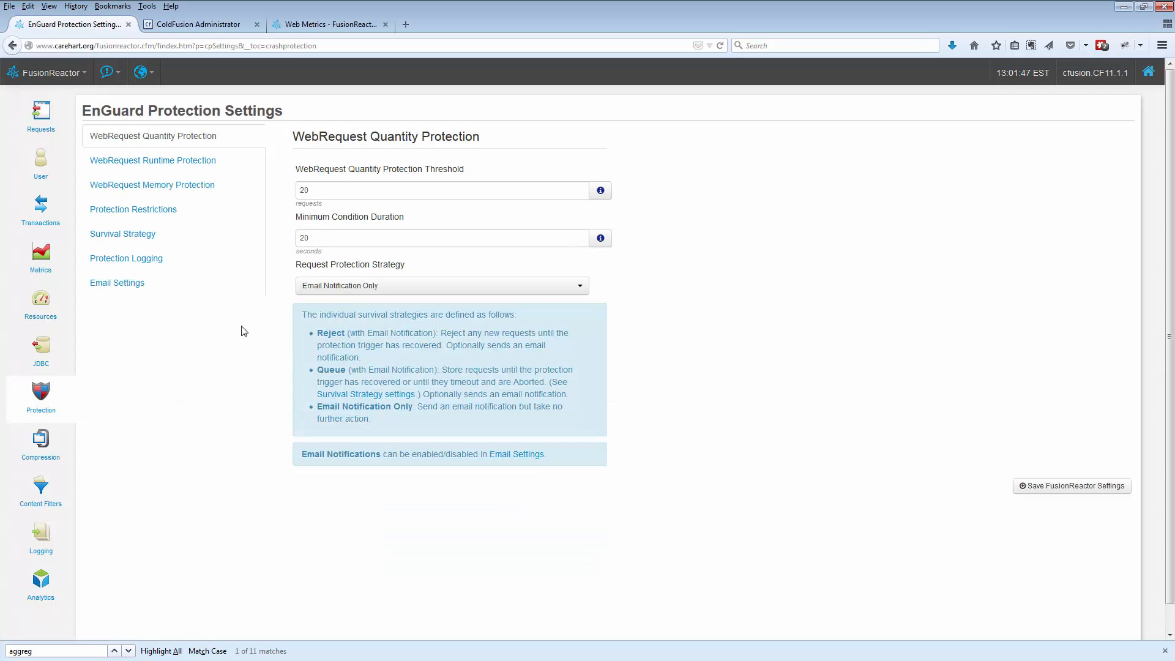
{"action": "left_click", "coordinate": [324, 287]}
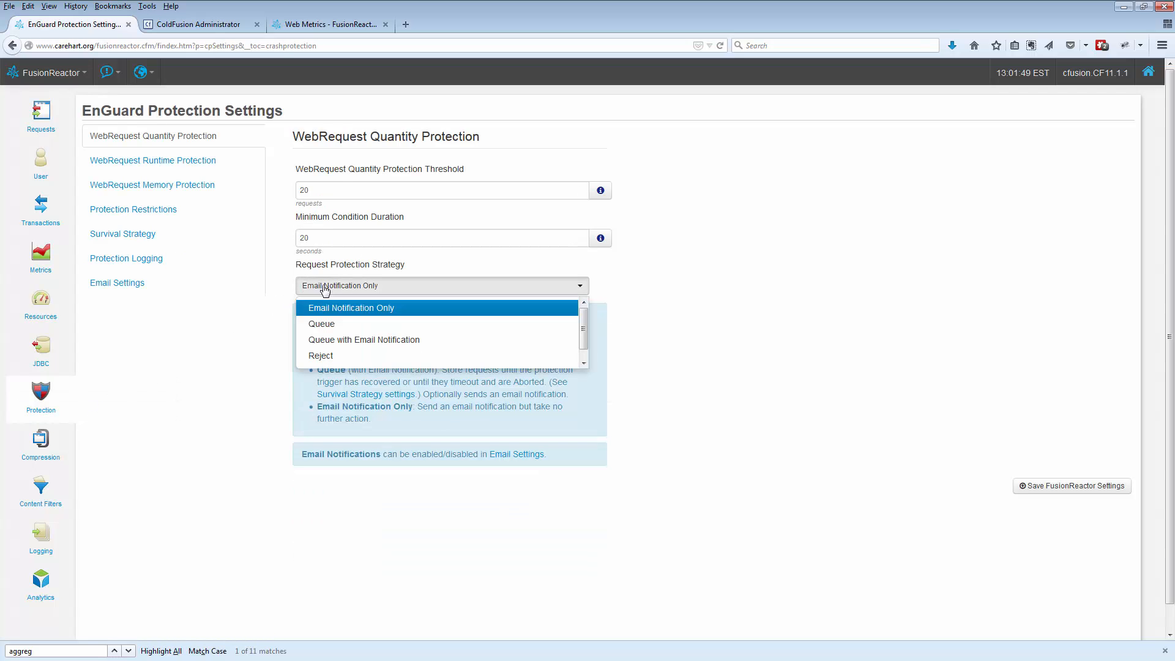
{"action": "left_click", "coordinate": [324, 288]}
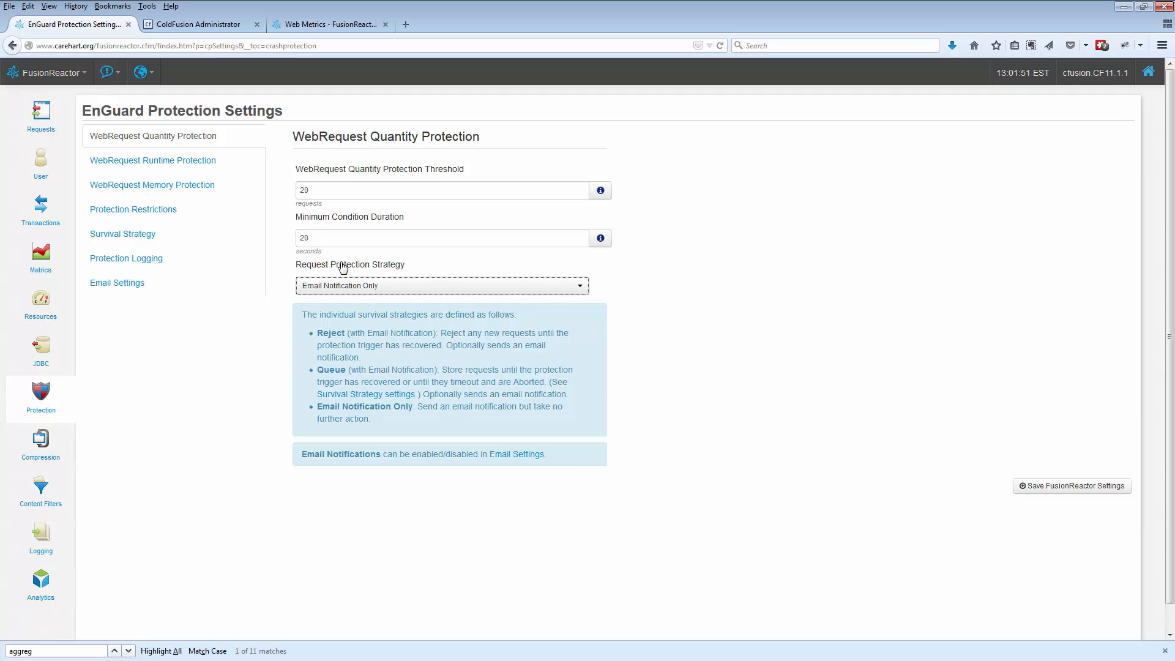